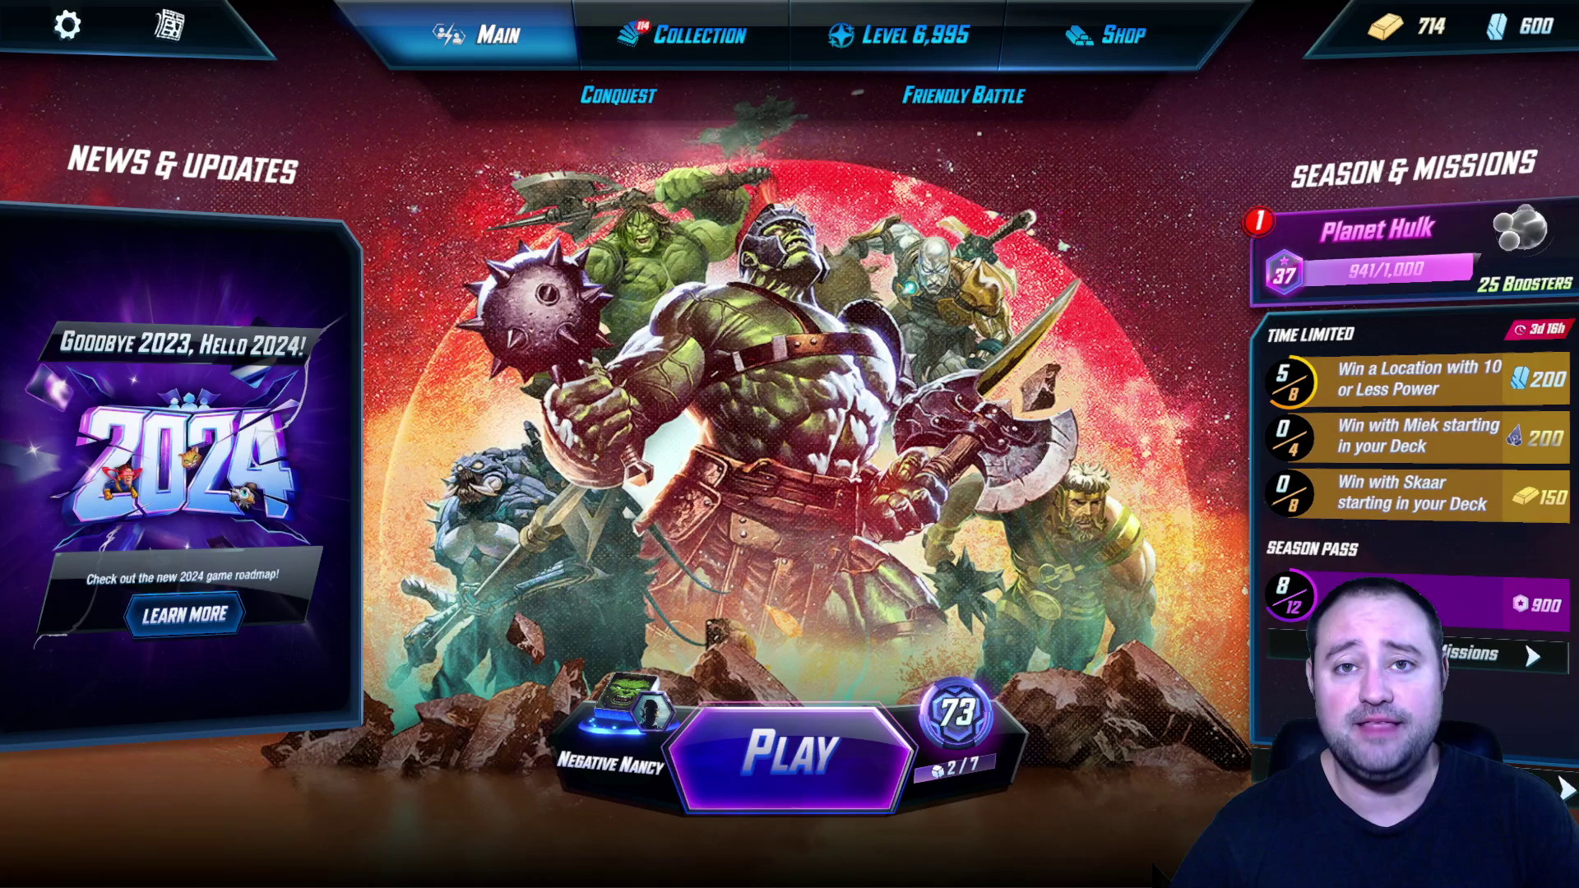
Check the collection level track, then bring up the Planet Hulk season pass reward track
left_click(913, 35)
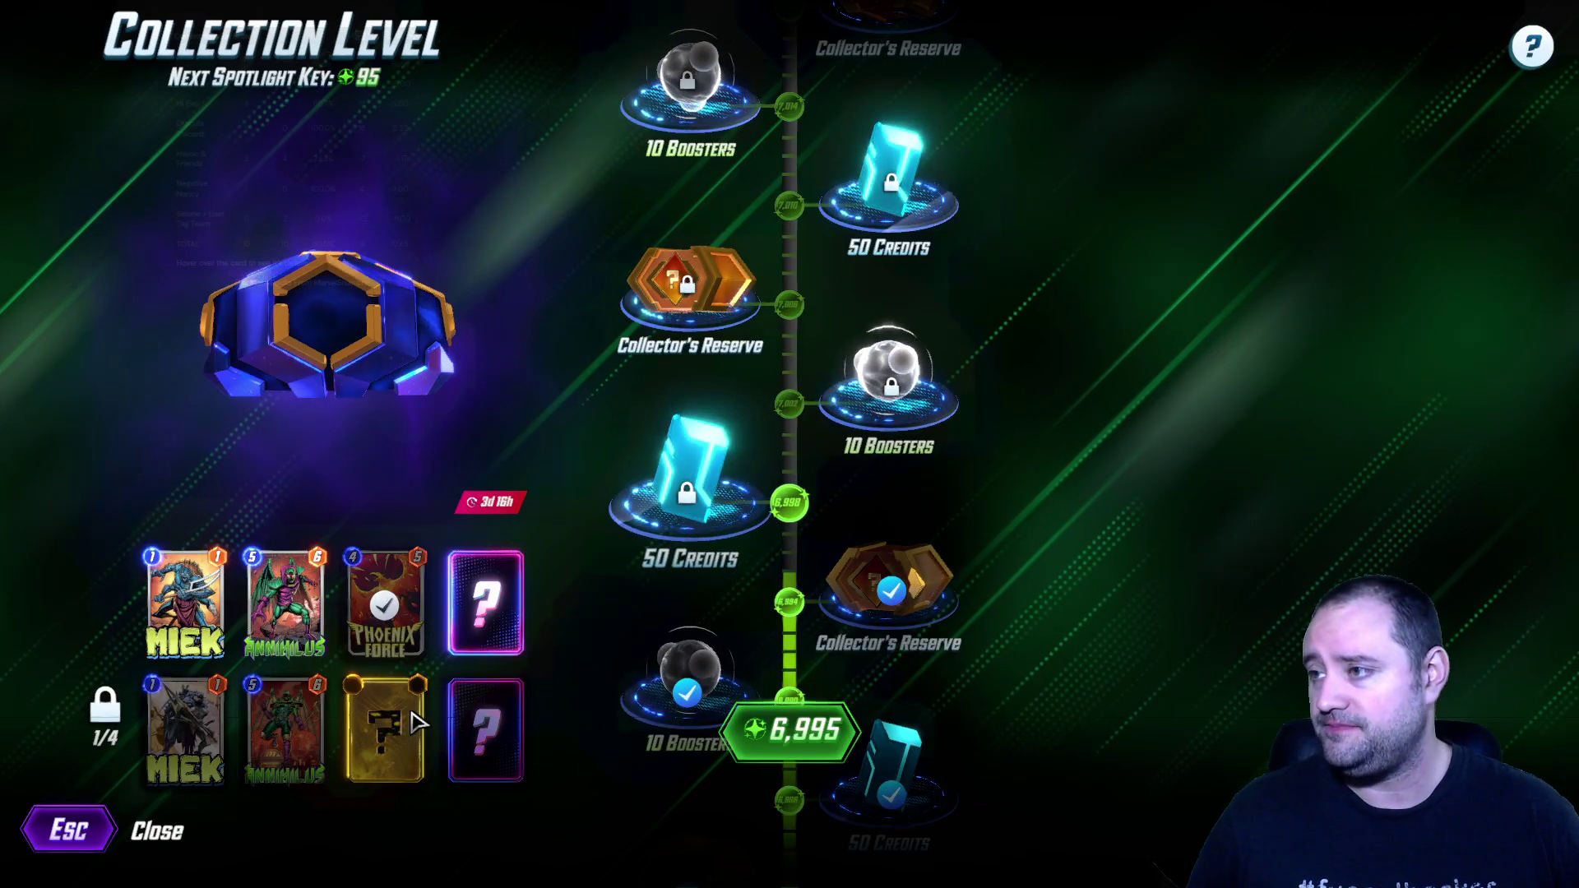
left_click(123, 831)
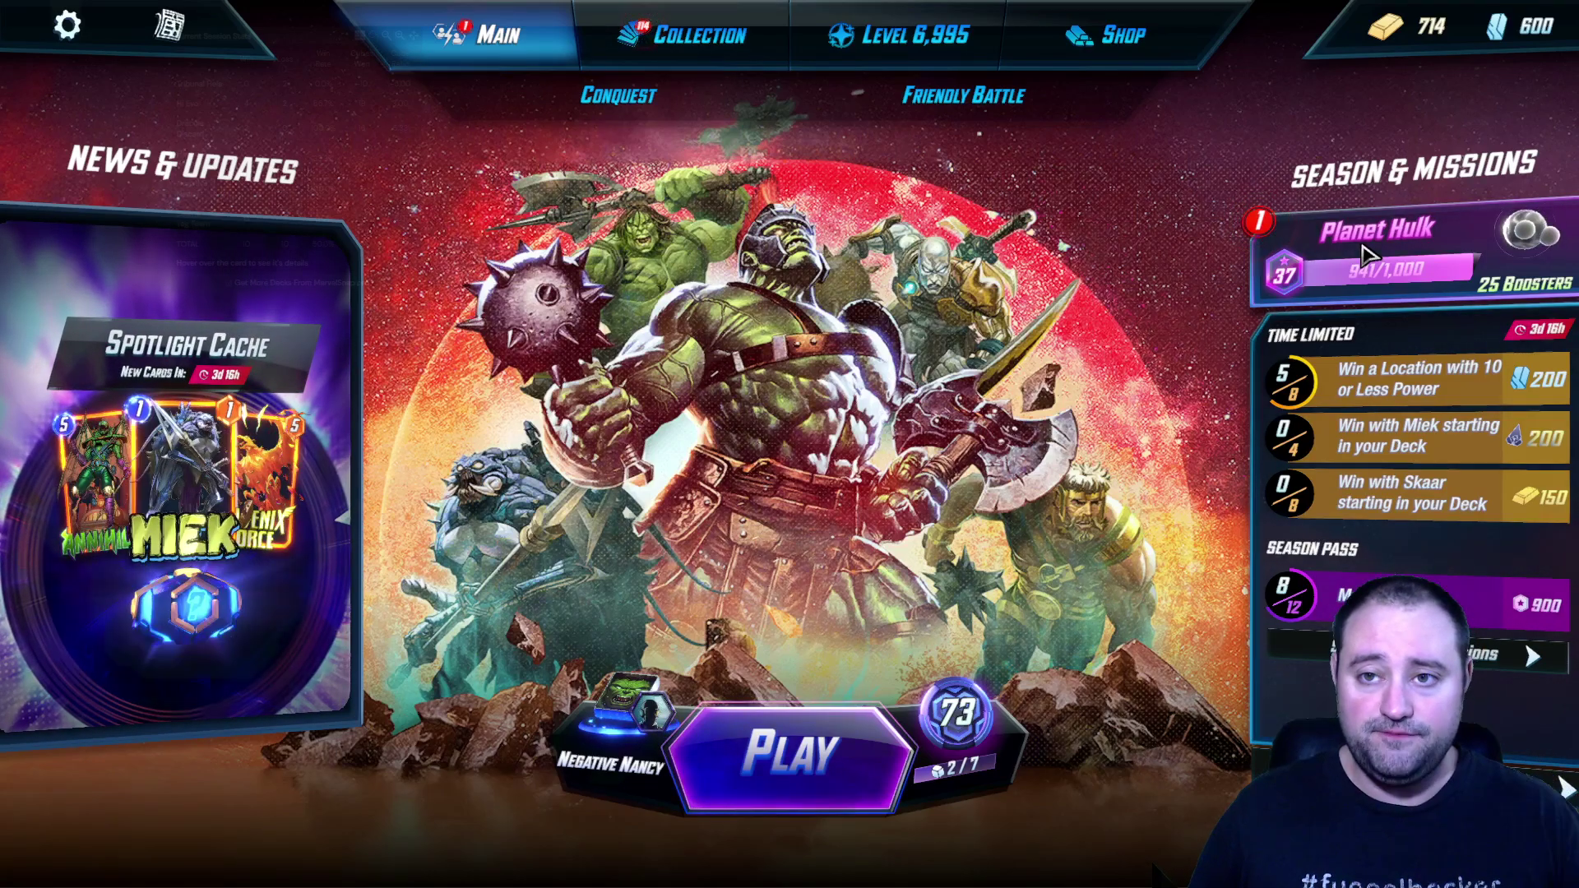
left_click(1366, 255)
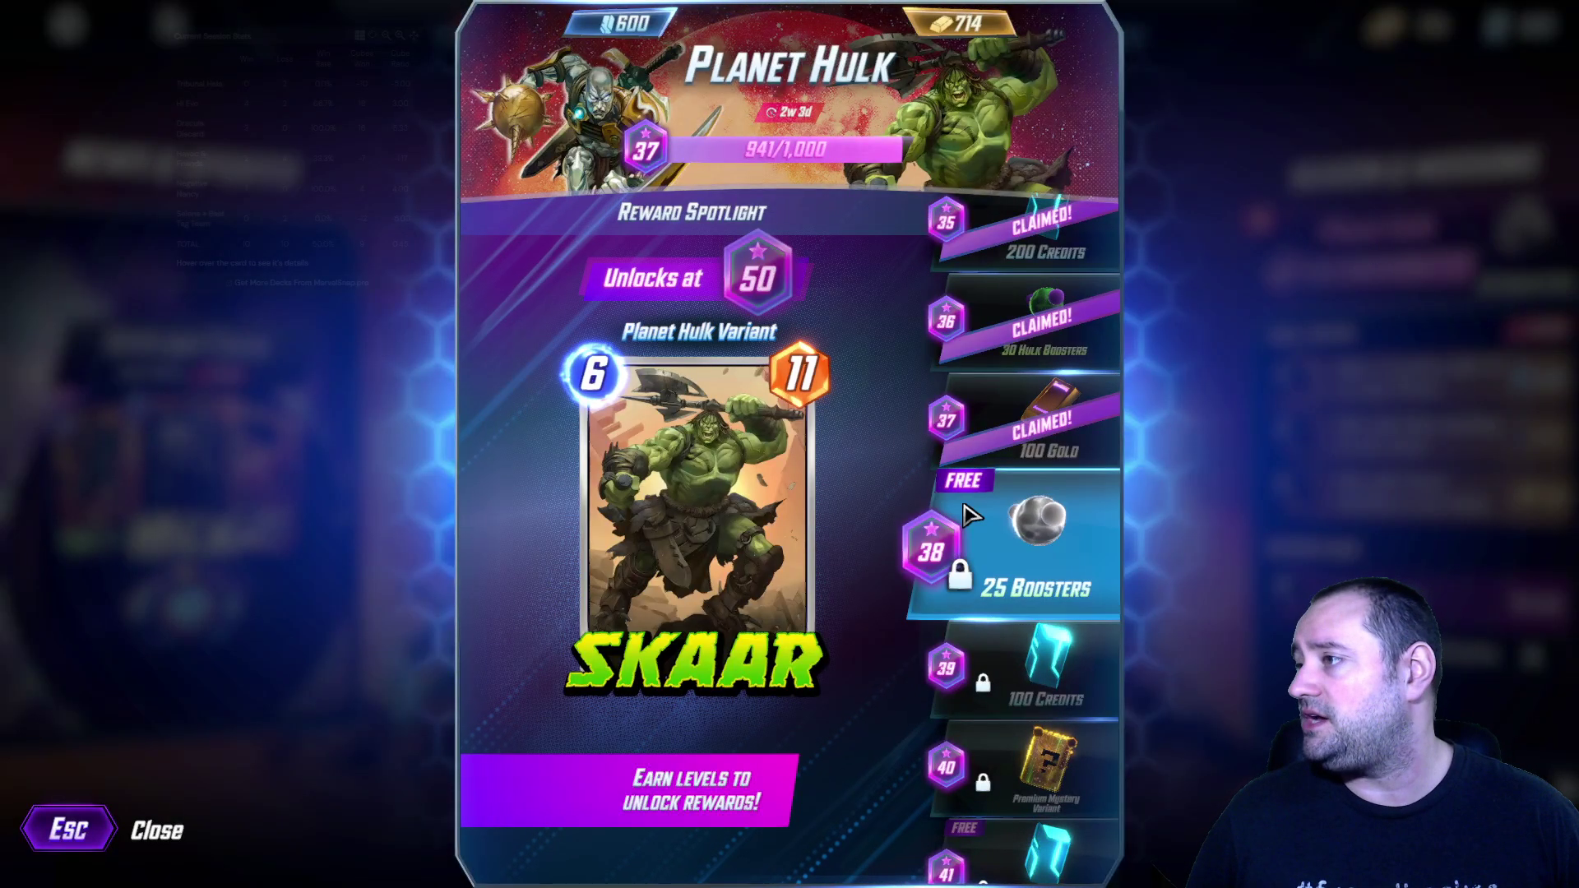
scroll(995, 585, "up", 2)
scroll(995, 585, "up", 1)
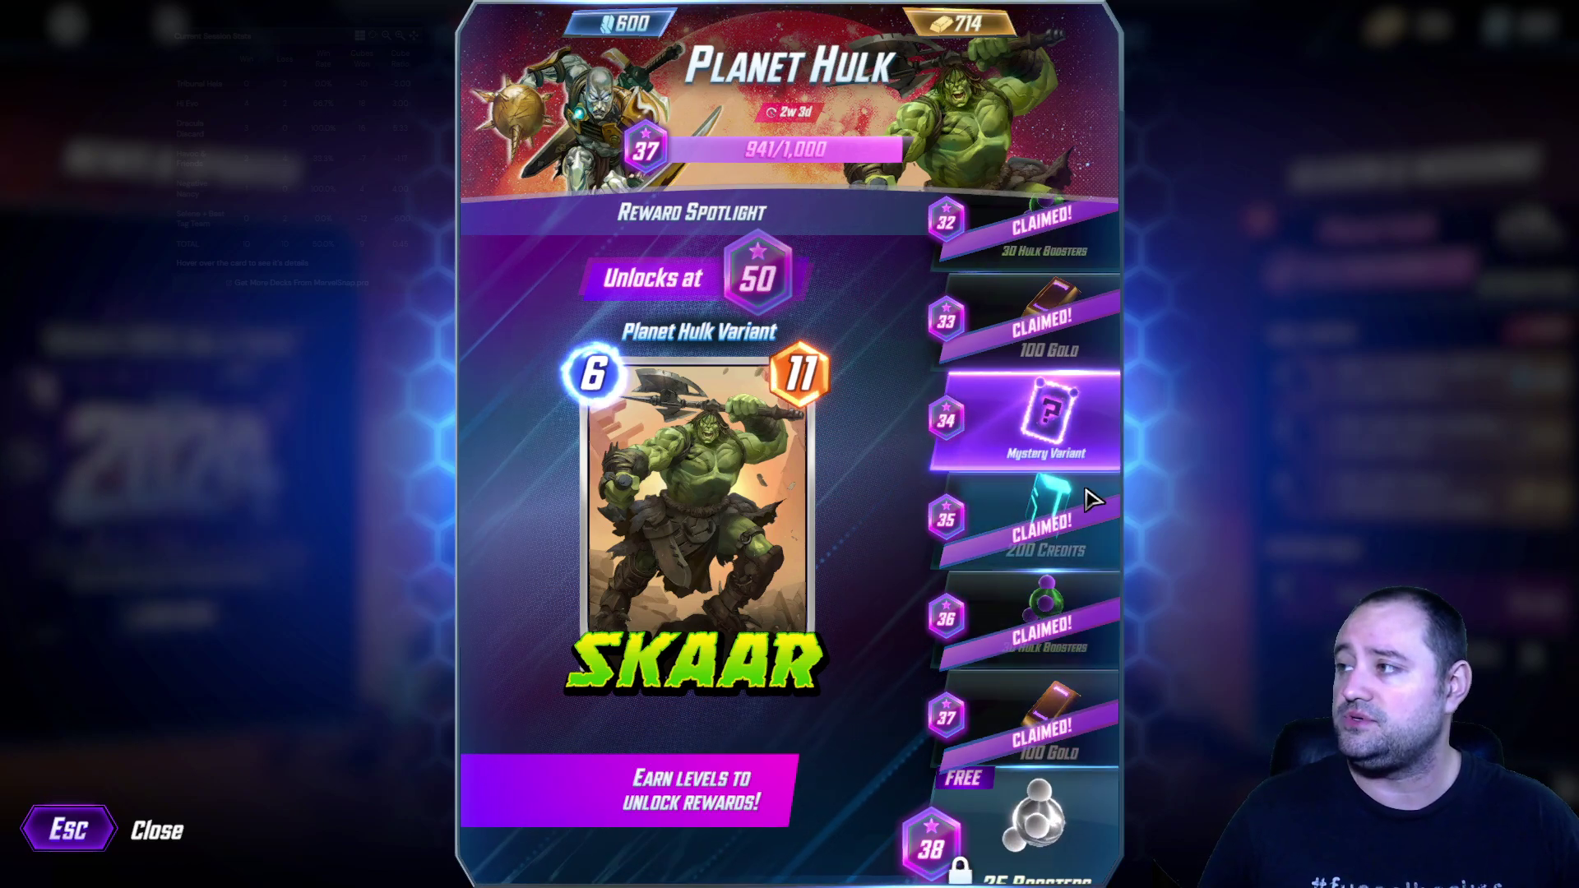
Claim the level 34 Mystery Variant, a Dan Hipp Swarm, and swap it into all decks
left_click(1061, 446)
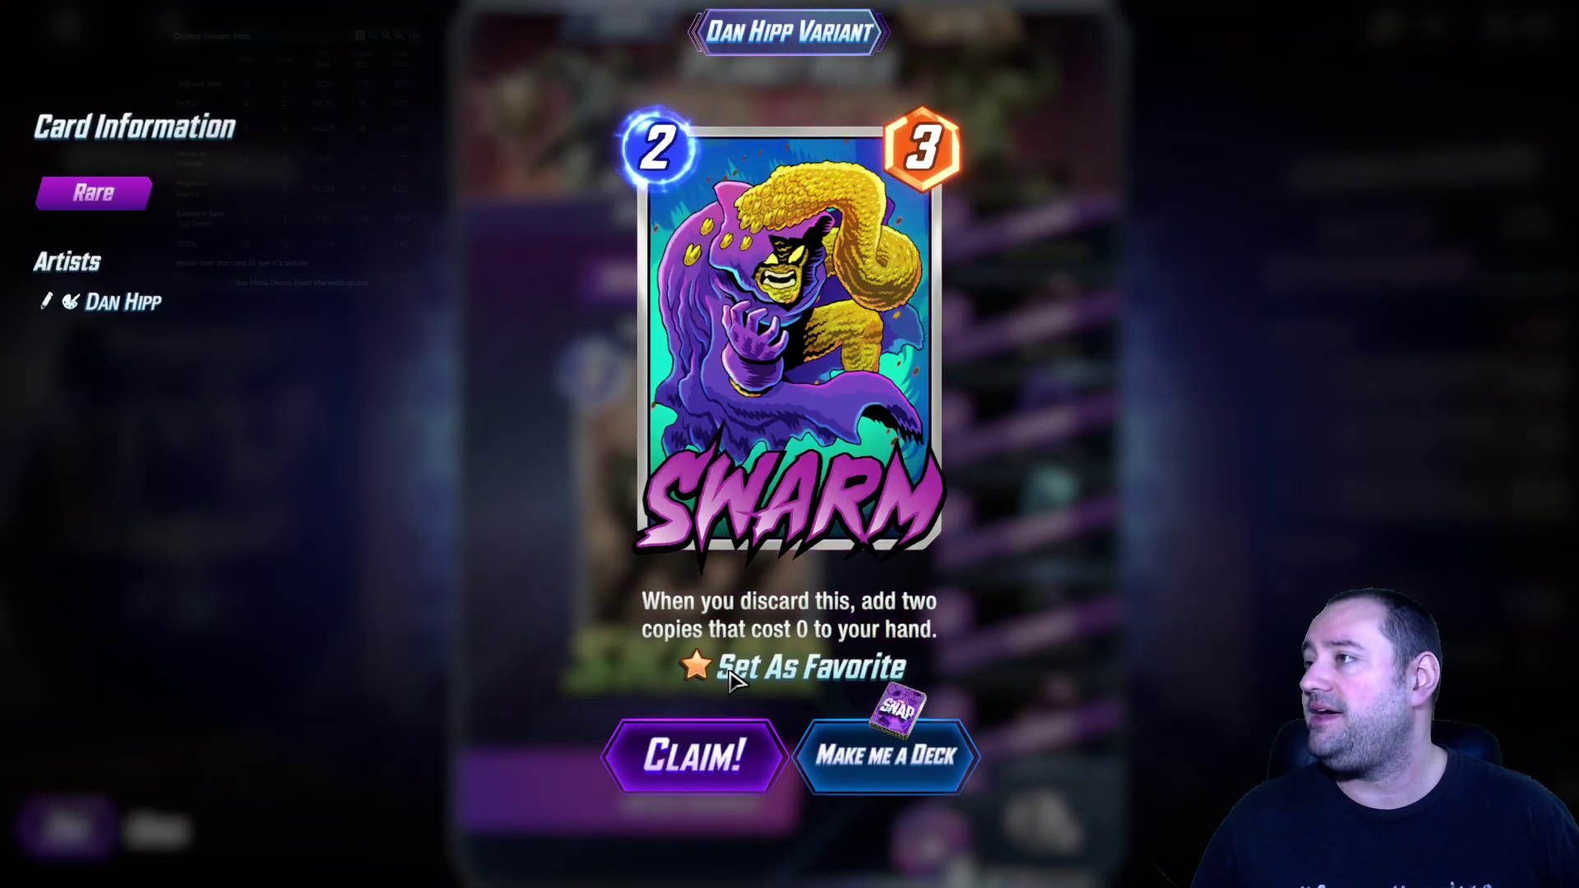
left_click(731, 771)
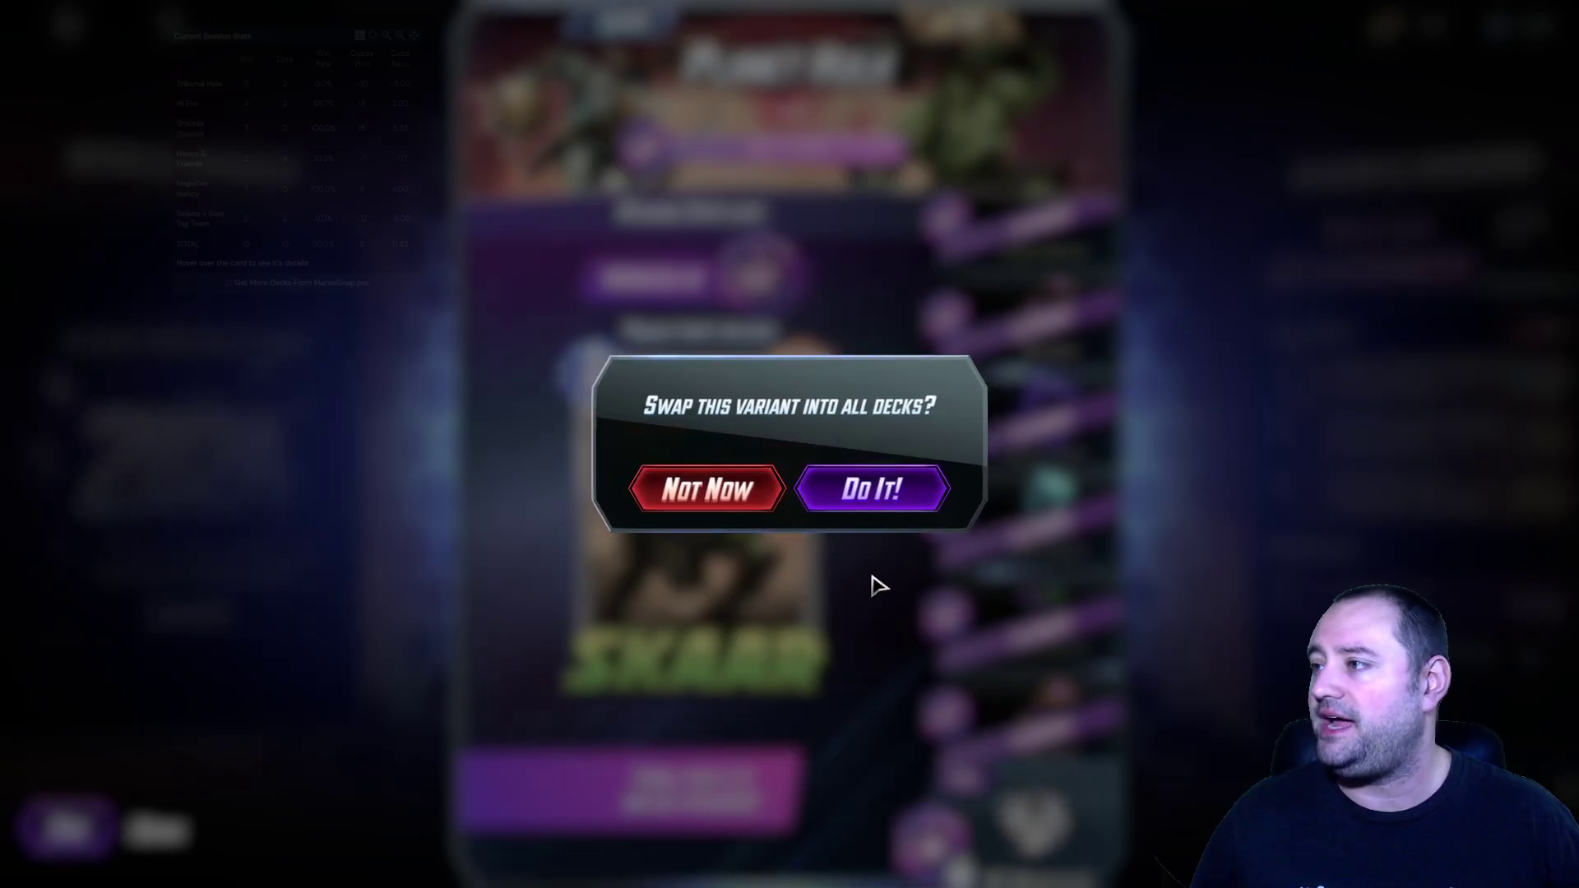
left_click(892, 497)
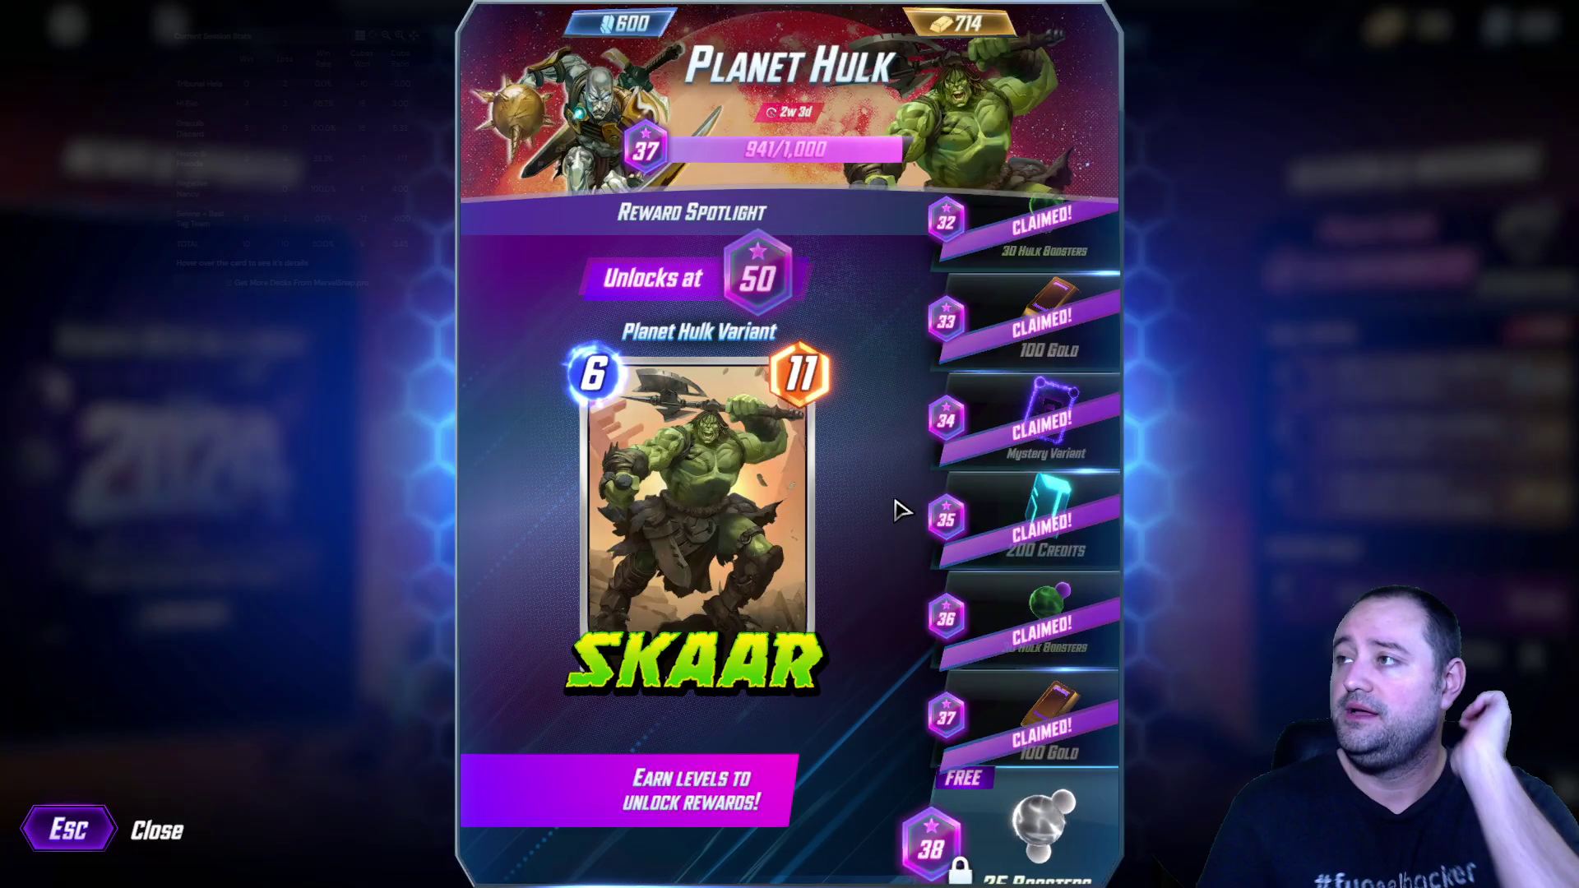
Open Yellowjacket from the card collection and preview its upgrade targets up to Infinity
left_click(62, 841)
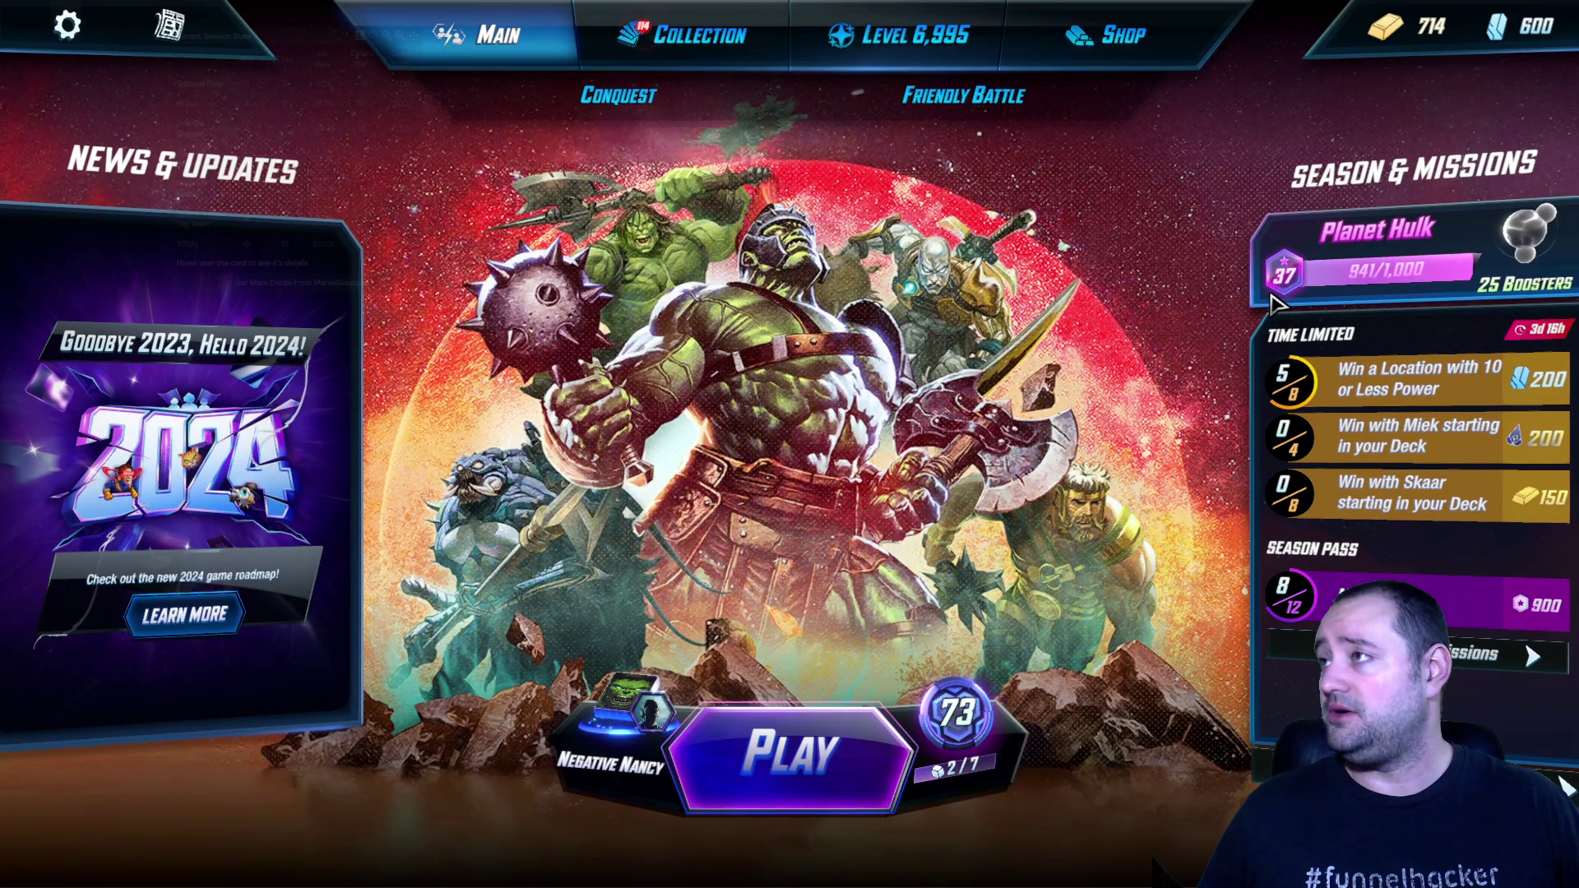
left_click(719, 49)
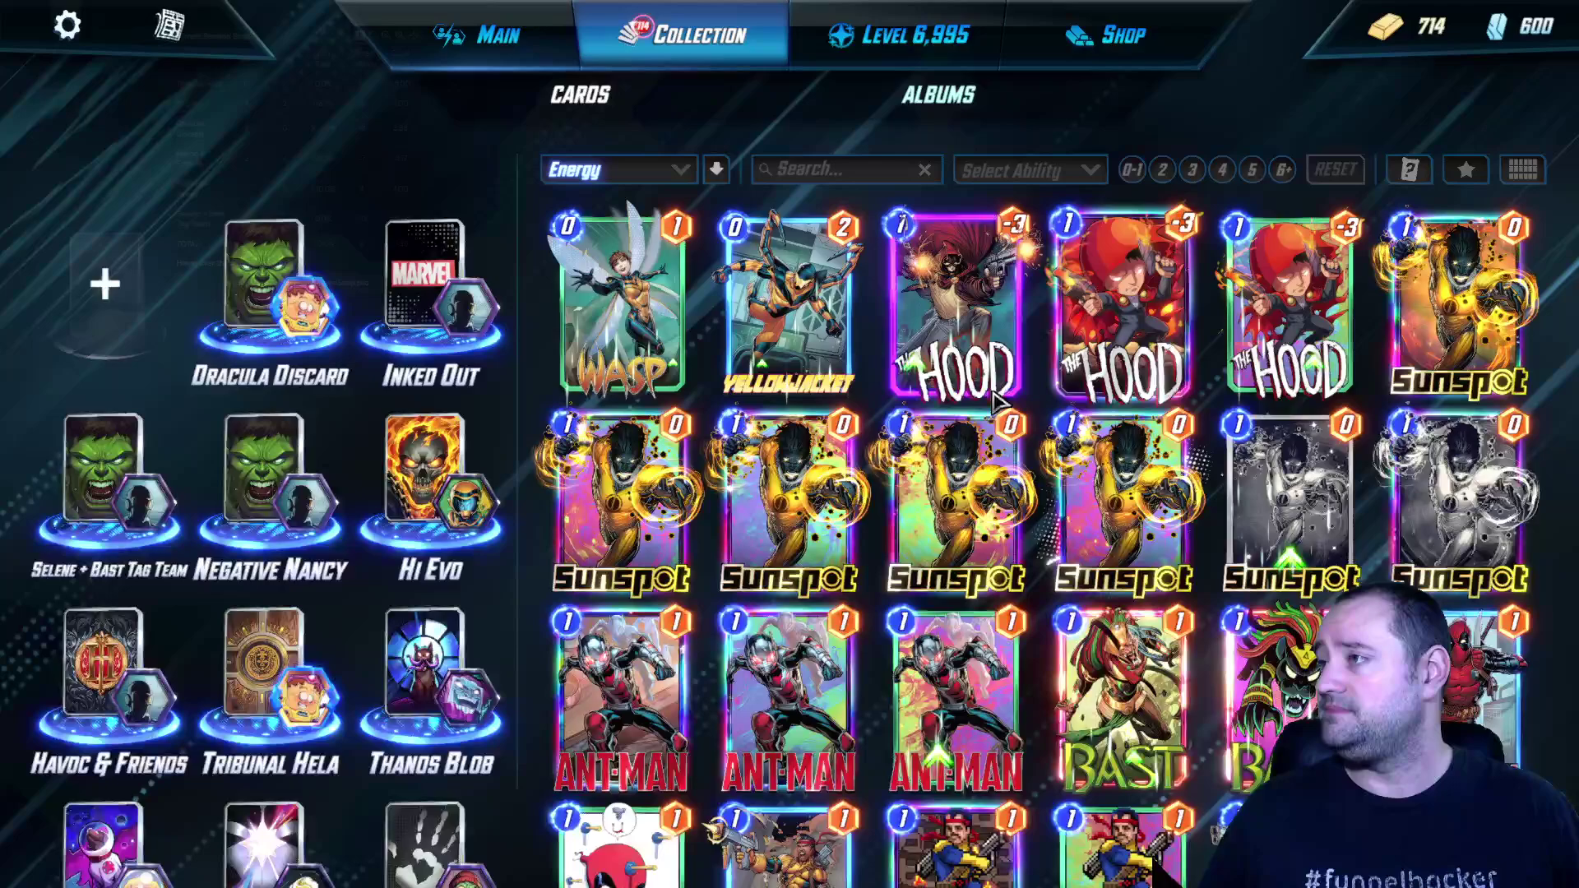
left_click(770, 280)
left_click(933, 728)
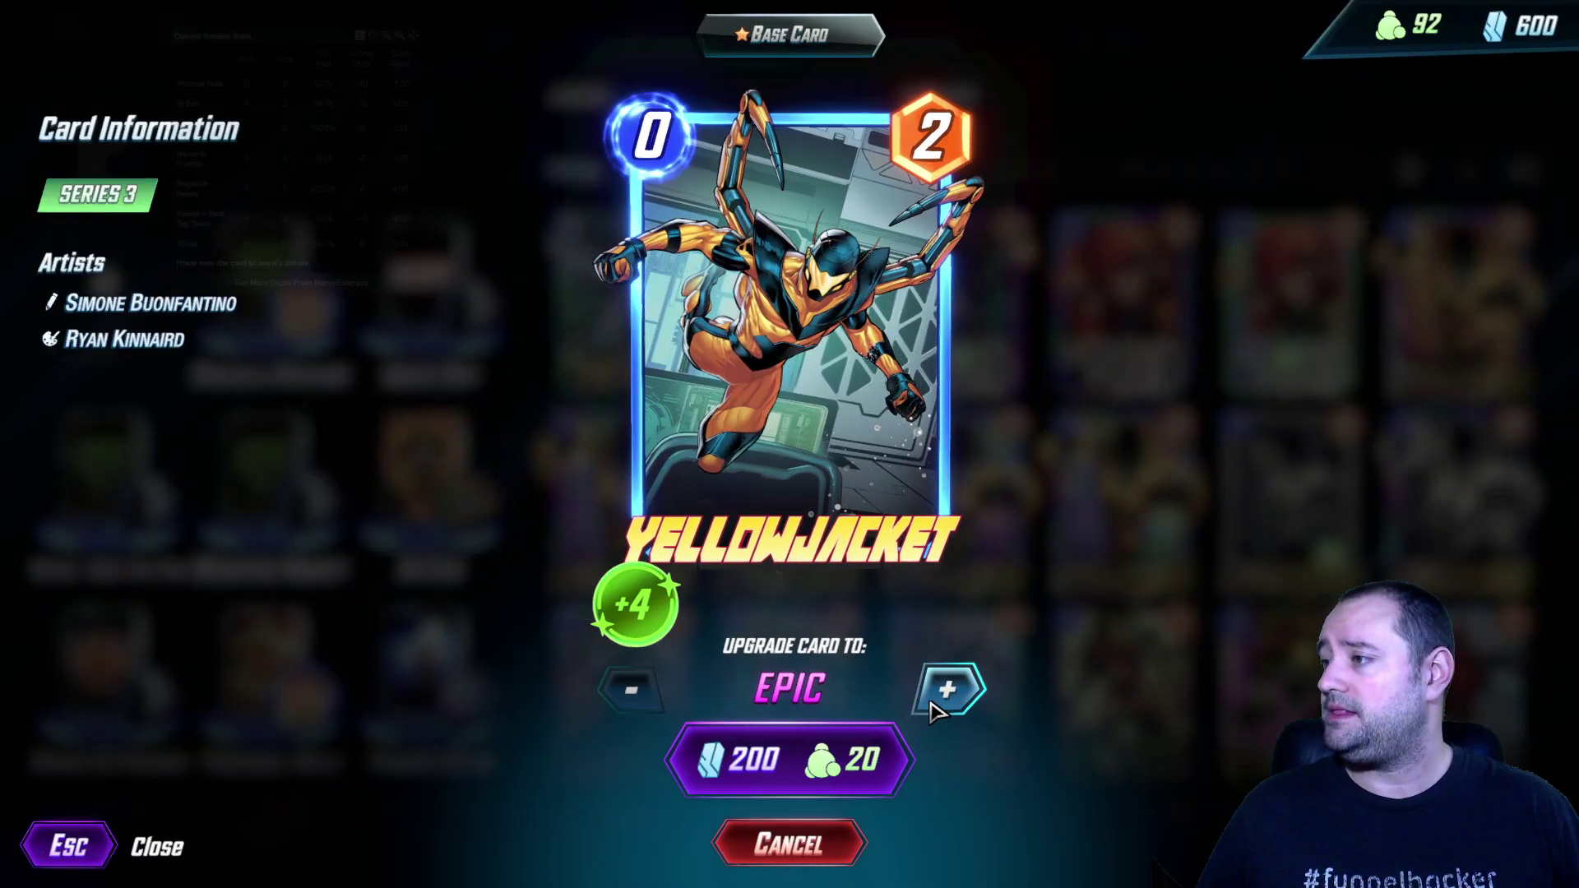
left_click(936, 707)
left_click(935, 708)
left_click(935, 708)
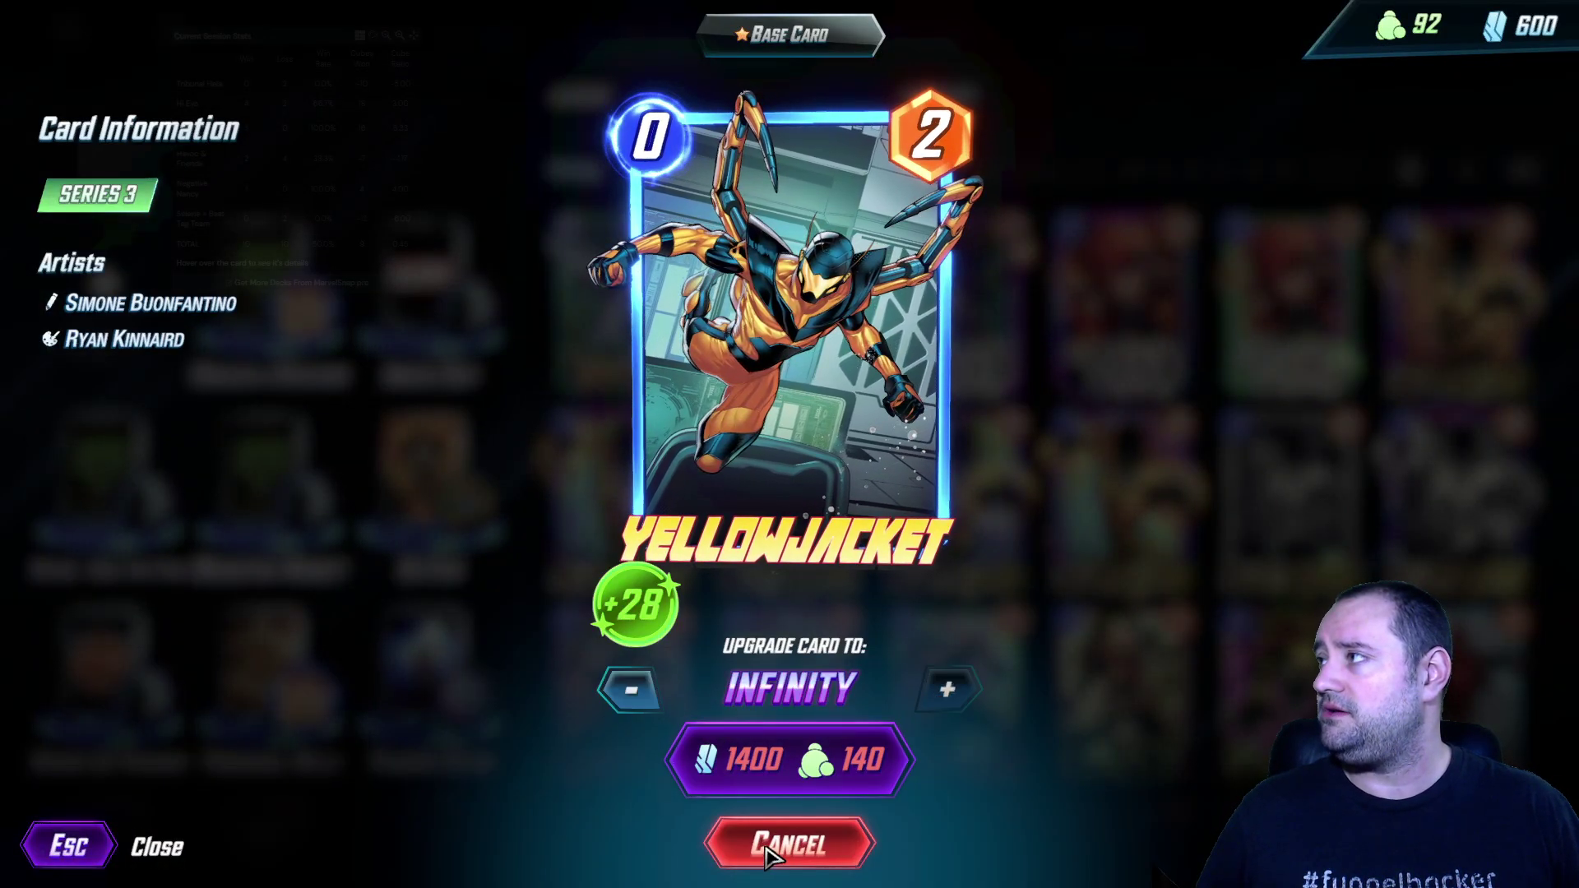
left_click(771, 852)
Set the Yellowjacket upgrade target back to Legendary and pay 500 credits and 50 boosters
left_click(934, 714)
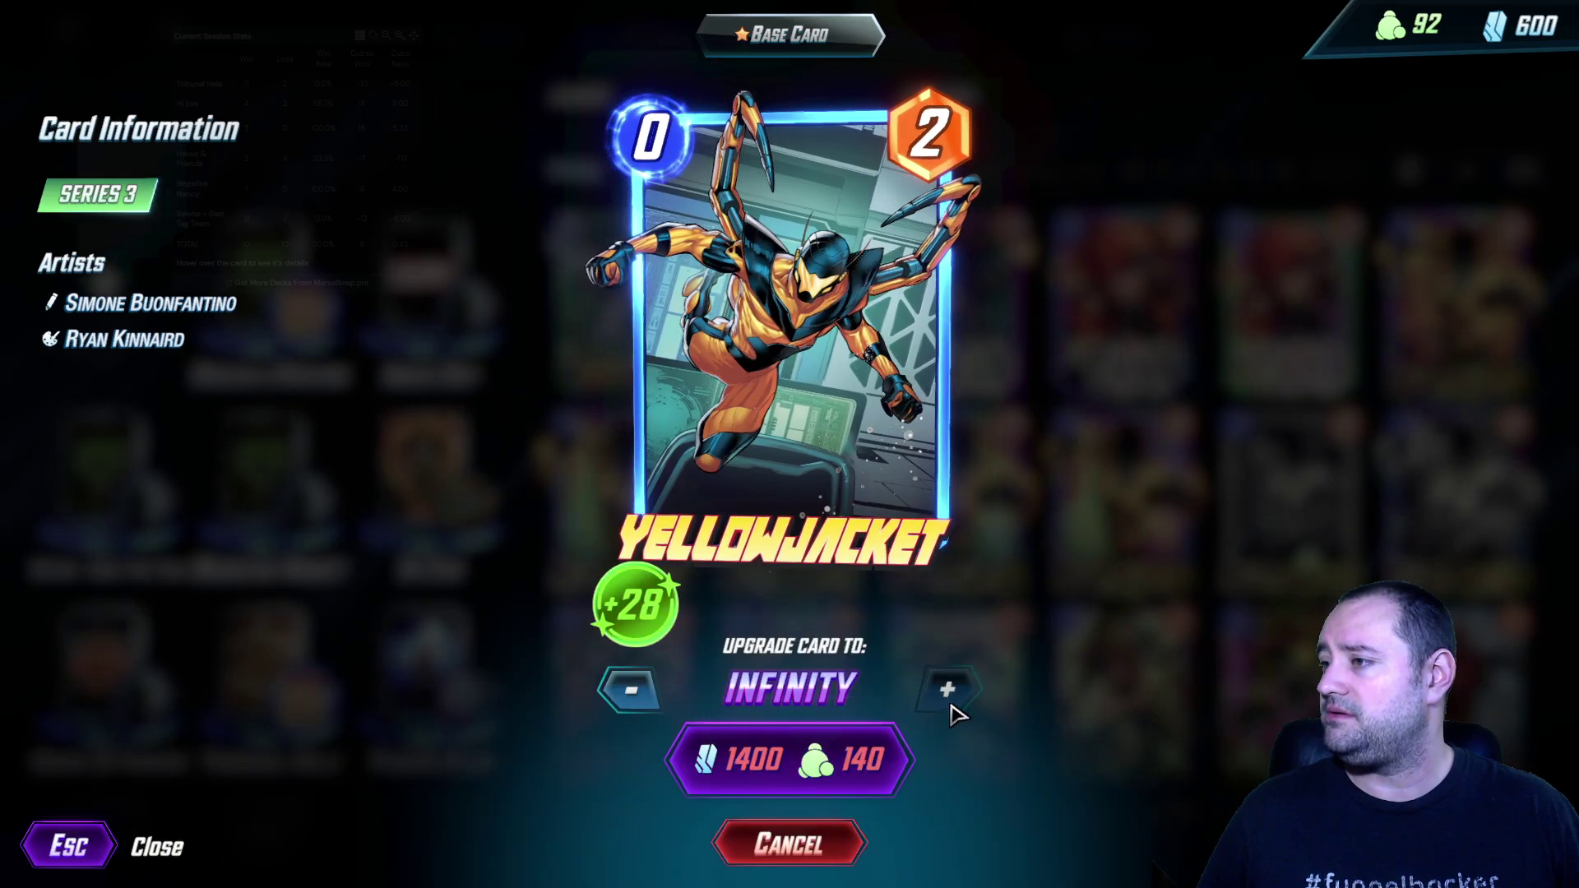
left_click(635, 696)
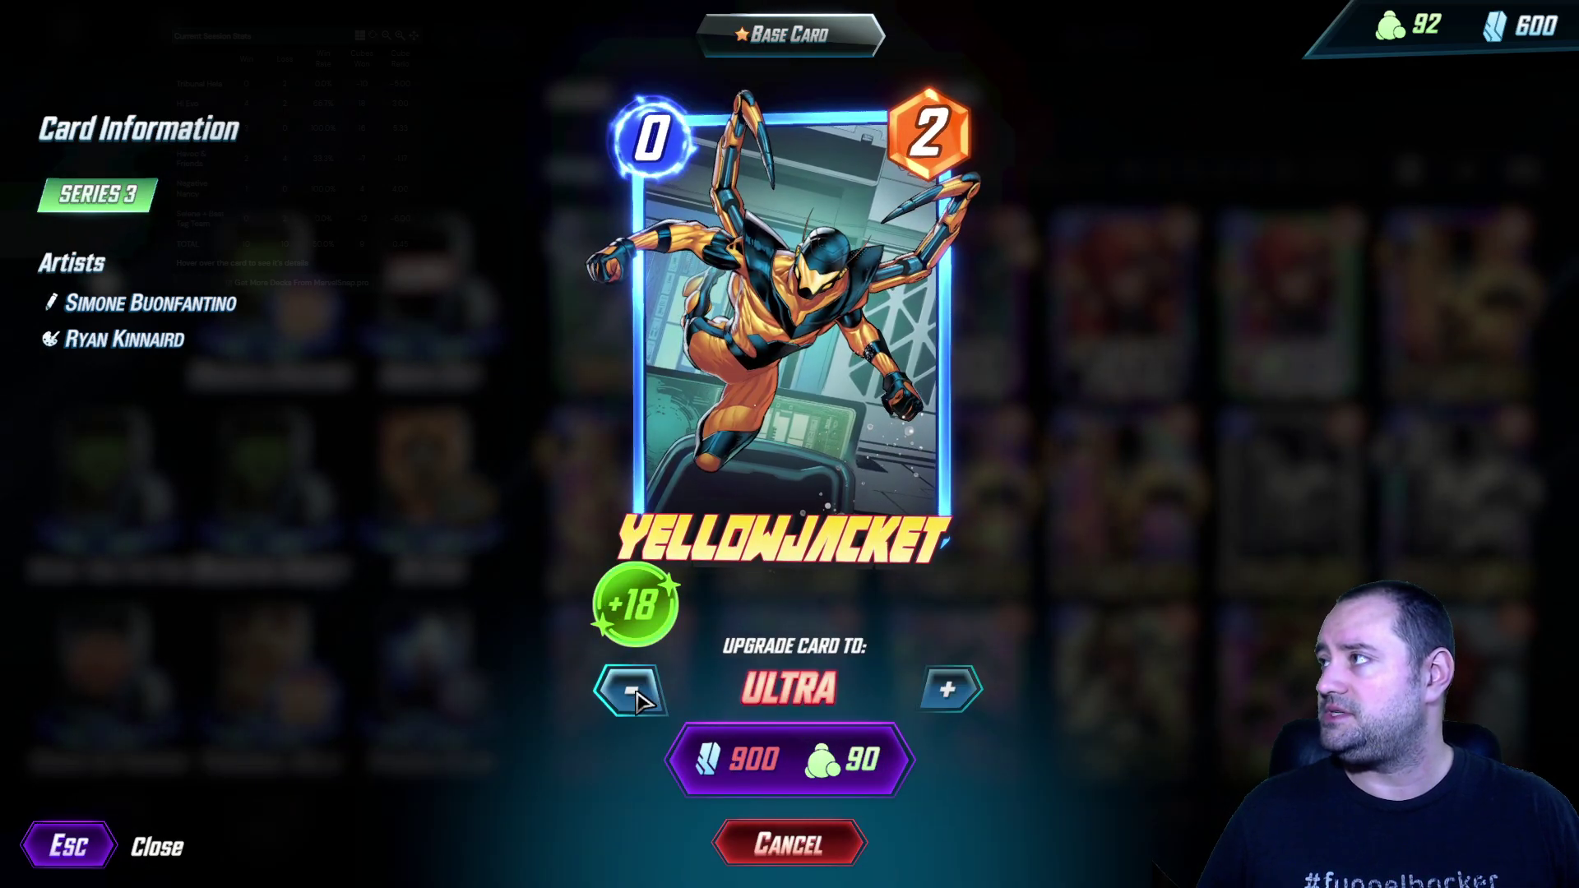
left_click(635, 696)
left_click(794, 856)
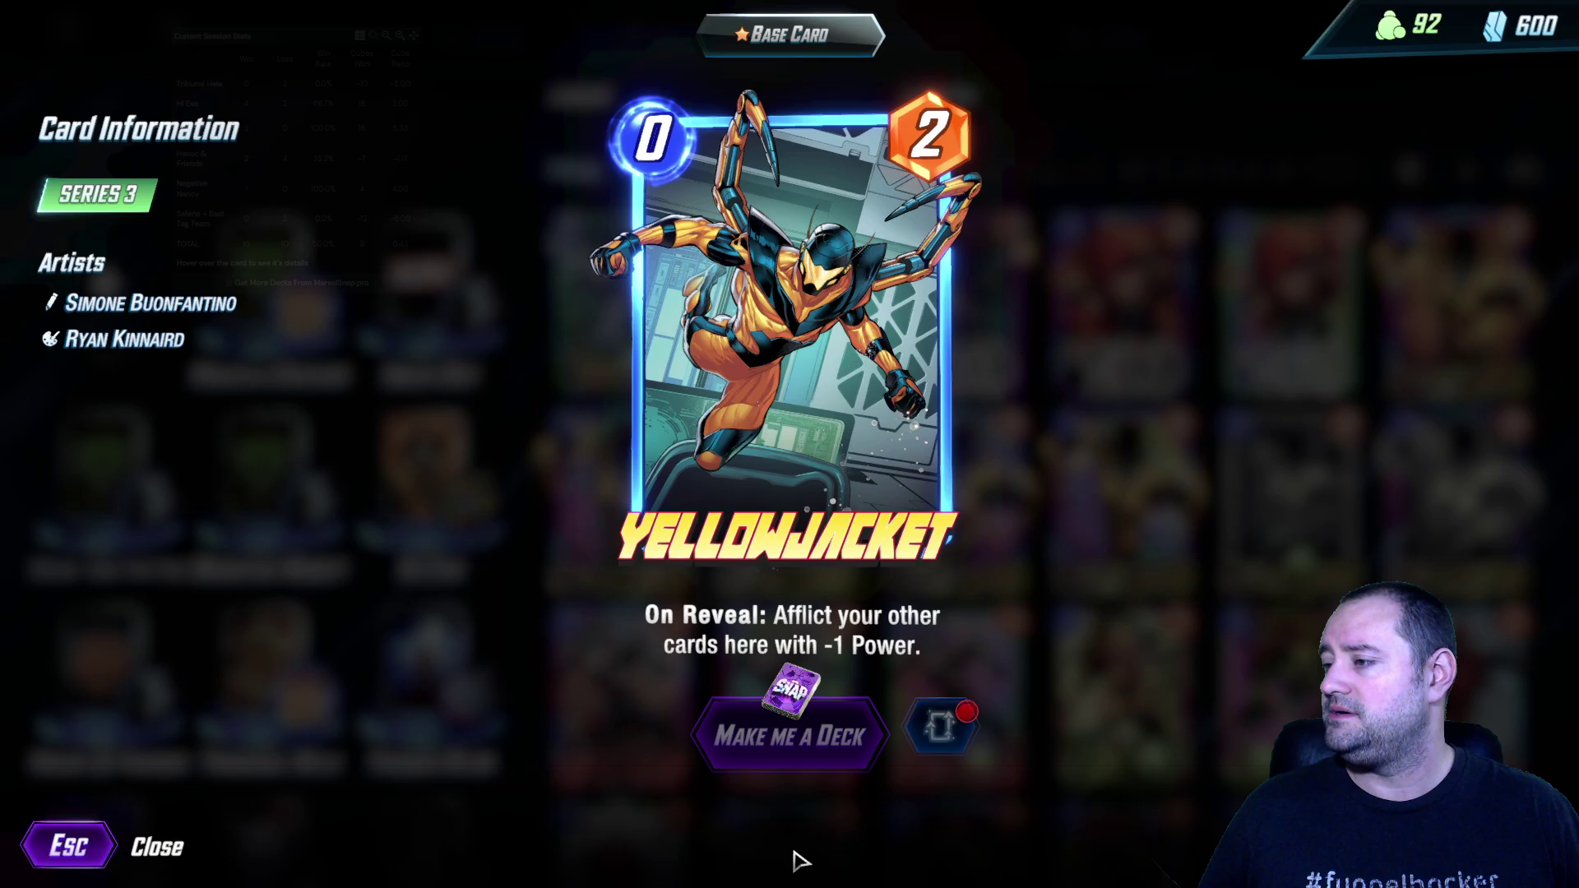
left_click(948, 745)
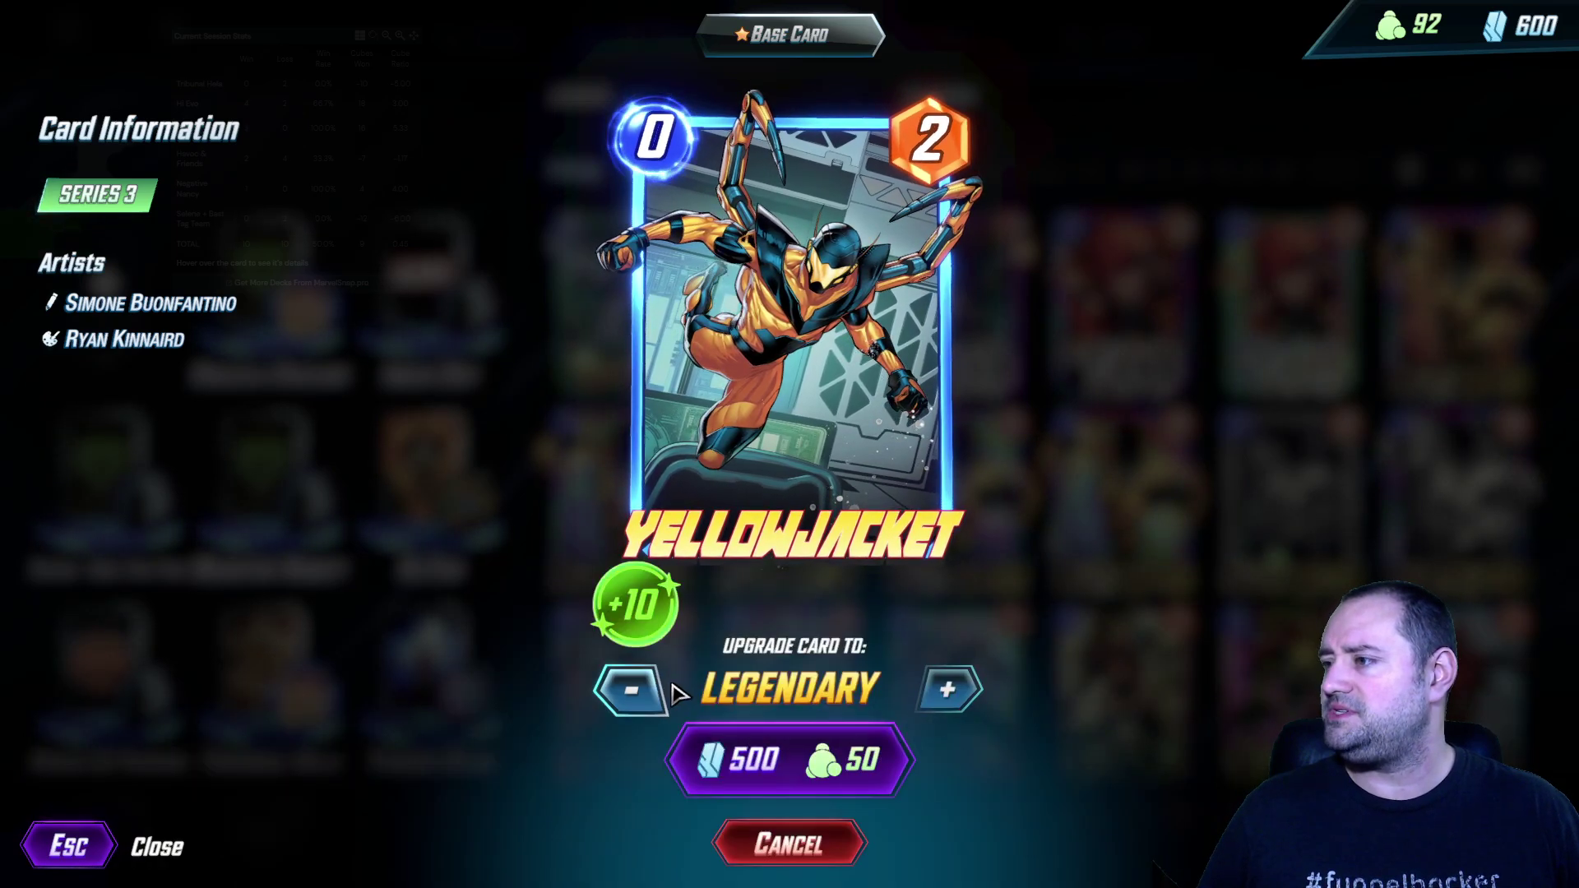
left_click(631, 695)
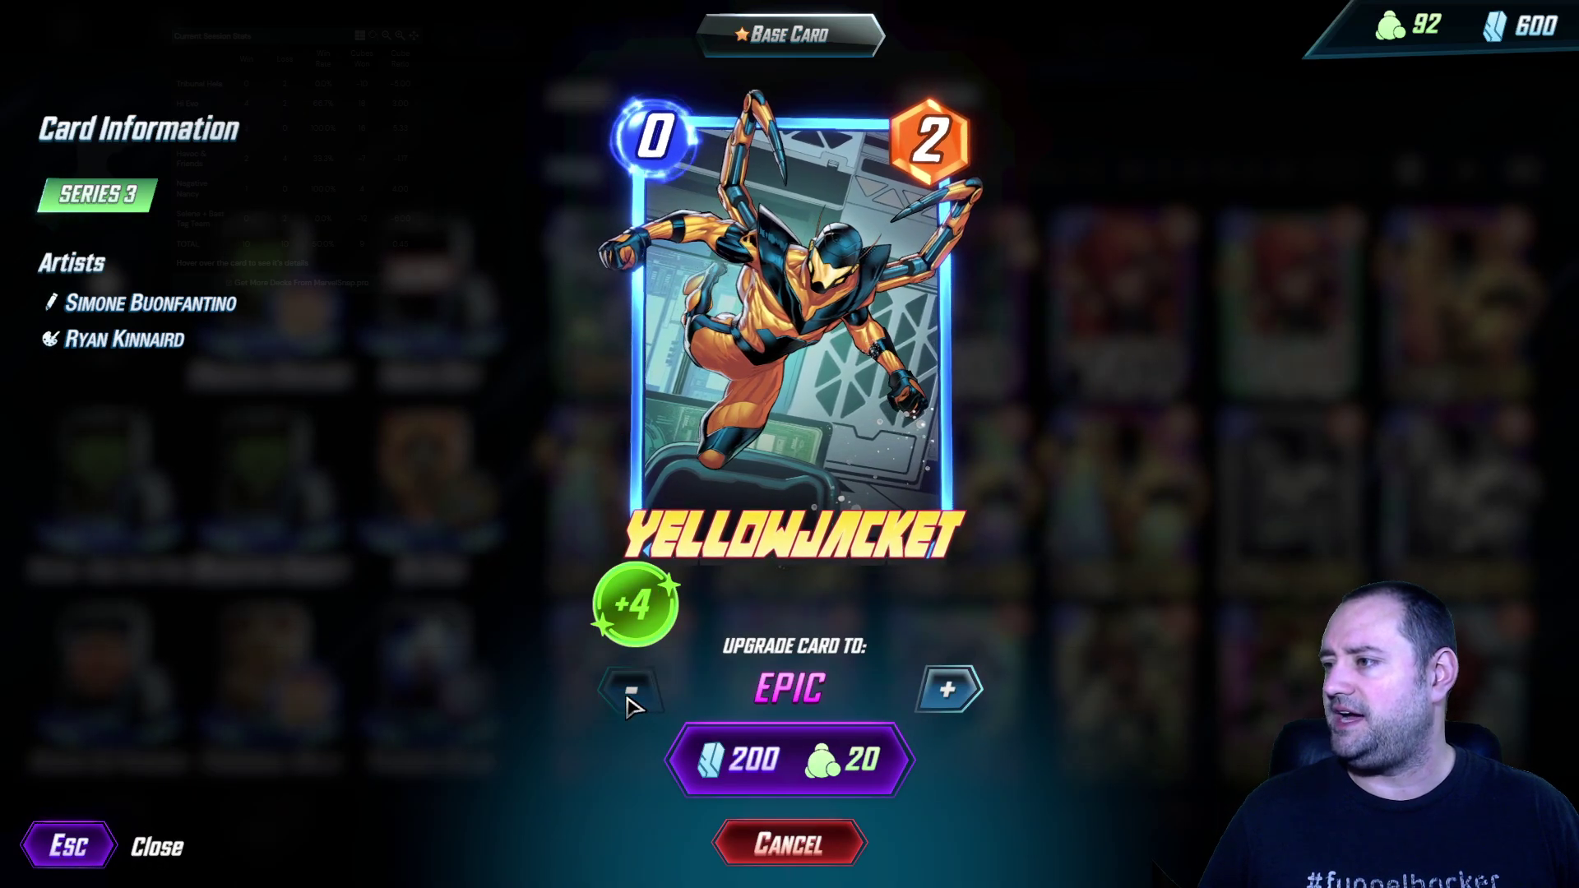
left_click(840, 763)
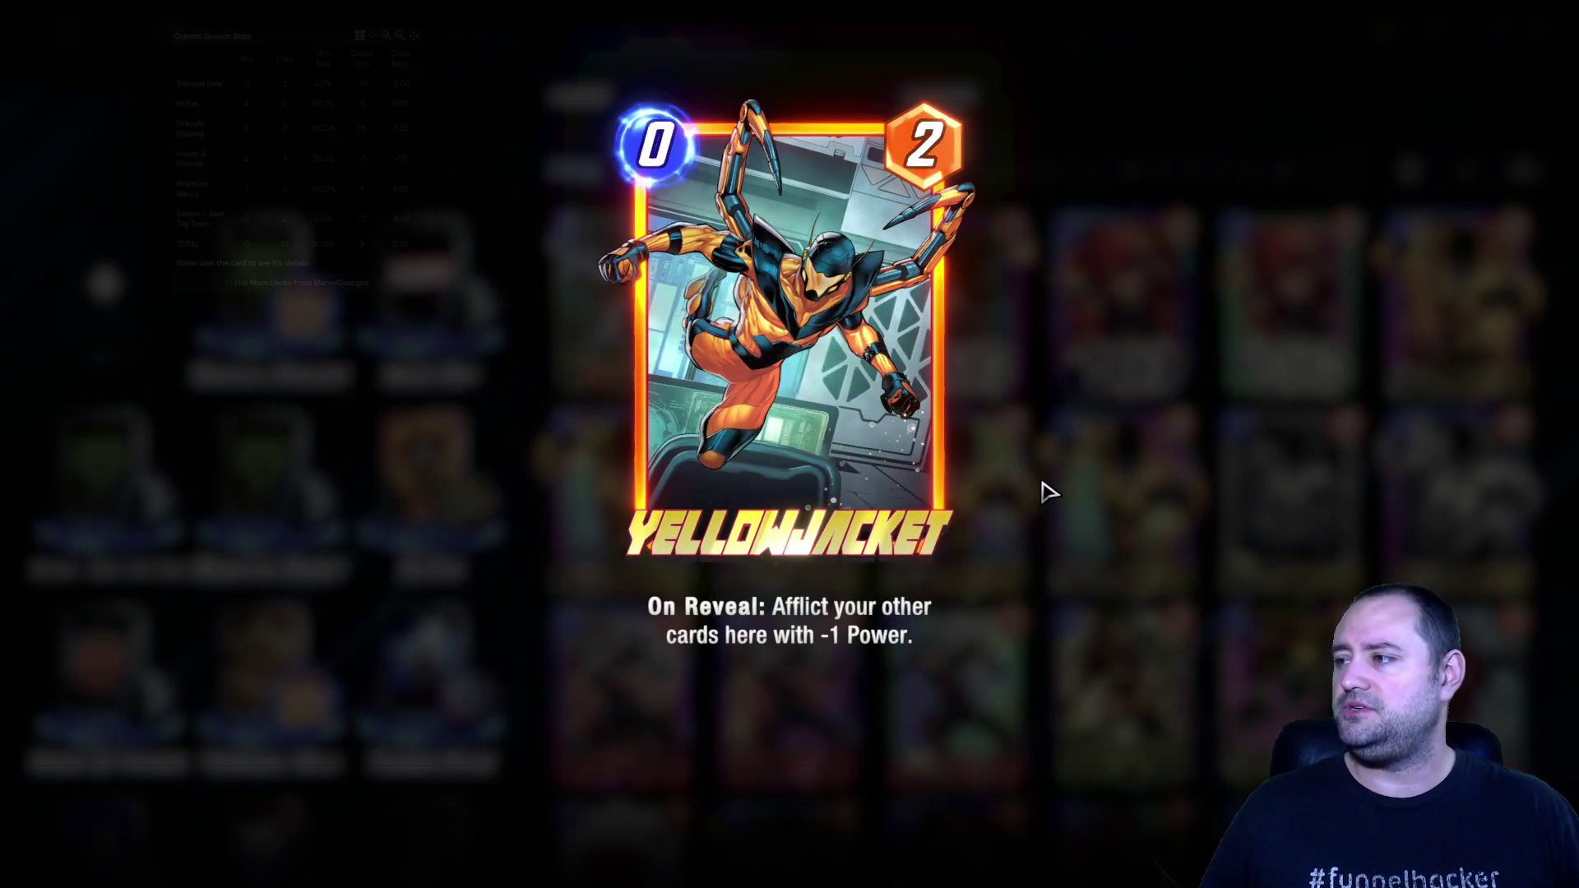
Continue to the Collection Level track and claim its 50 Credits and 10 Beast Boosters rewards
left_click(1043, 486)
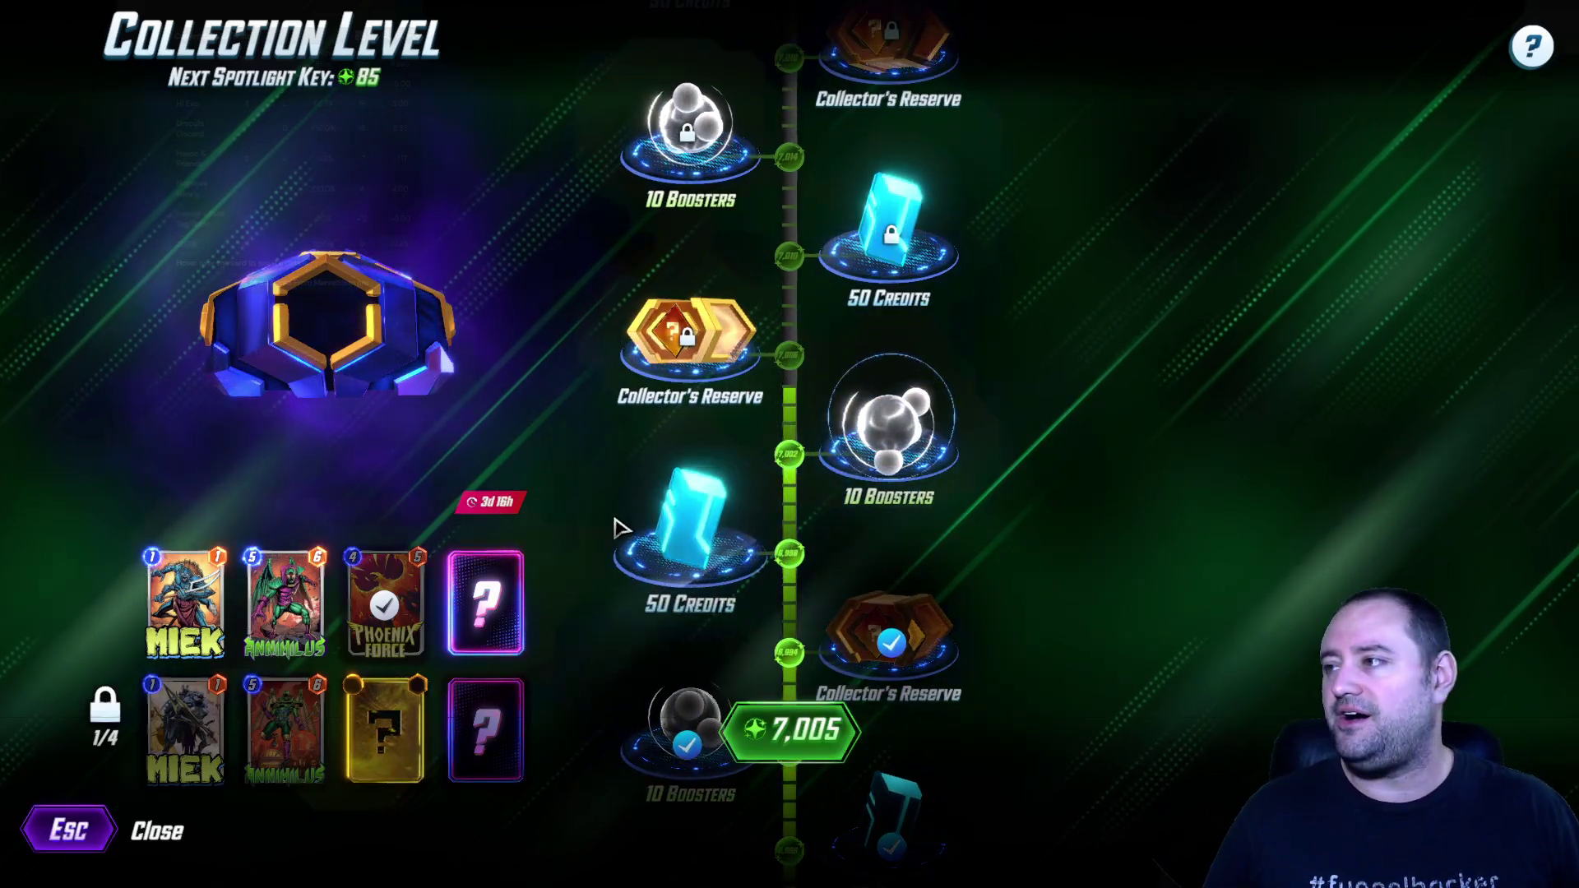
left_click(695, 514)
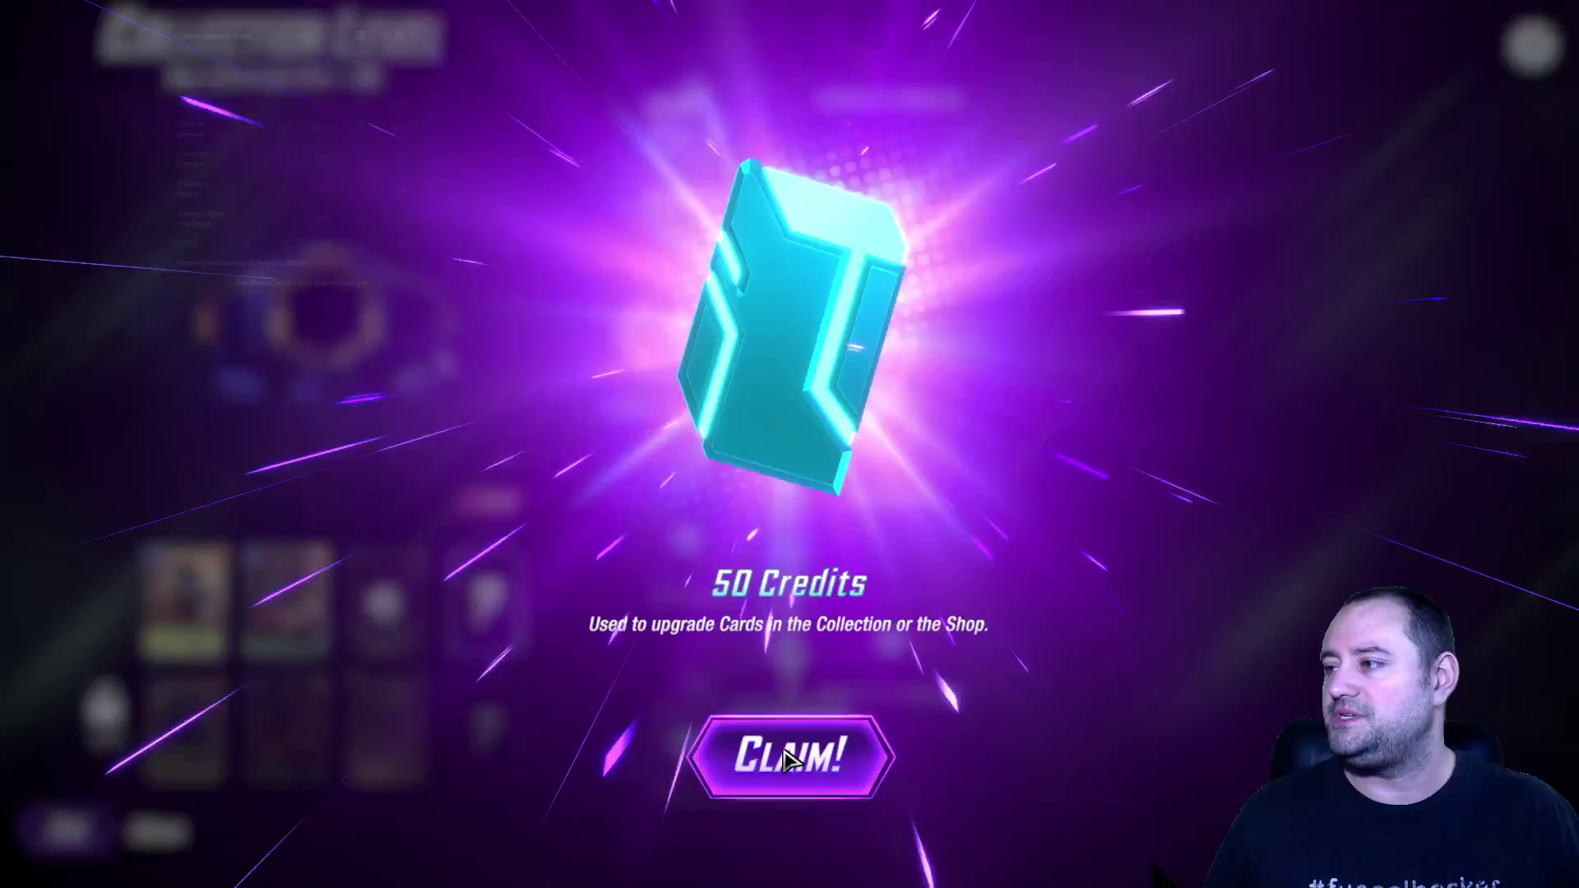
left_click(751, 444)
left_click(863, 487)
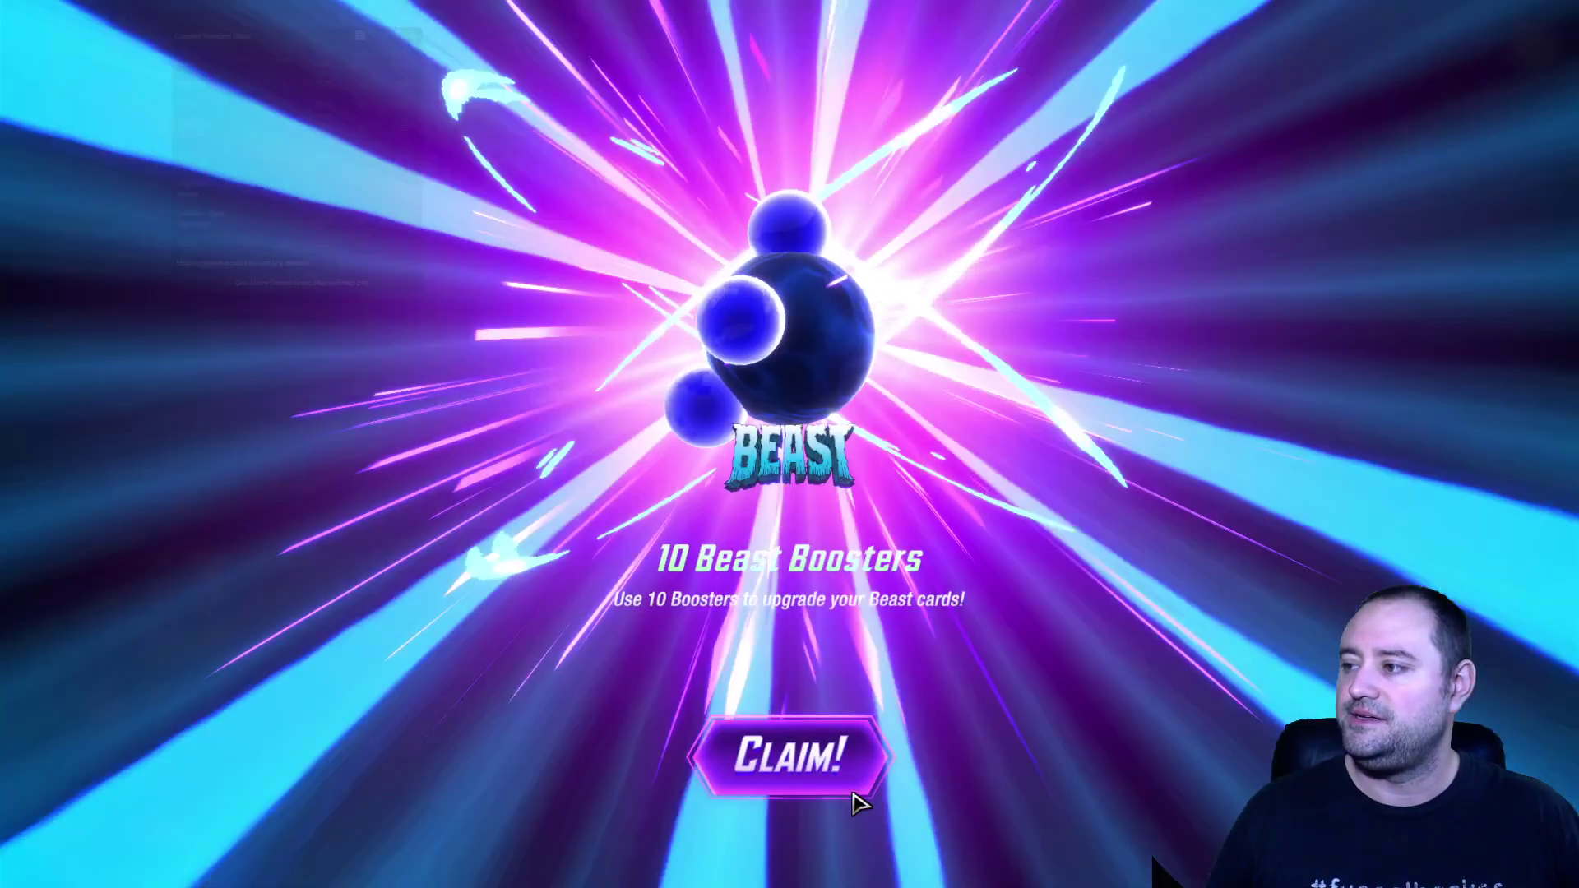
left_click(794, 751)
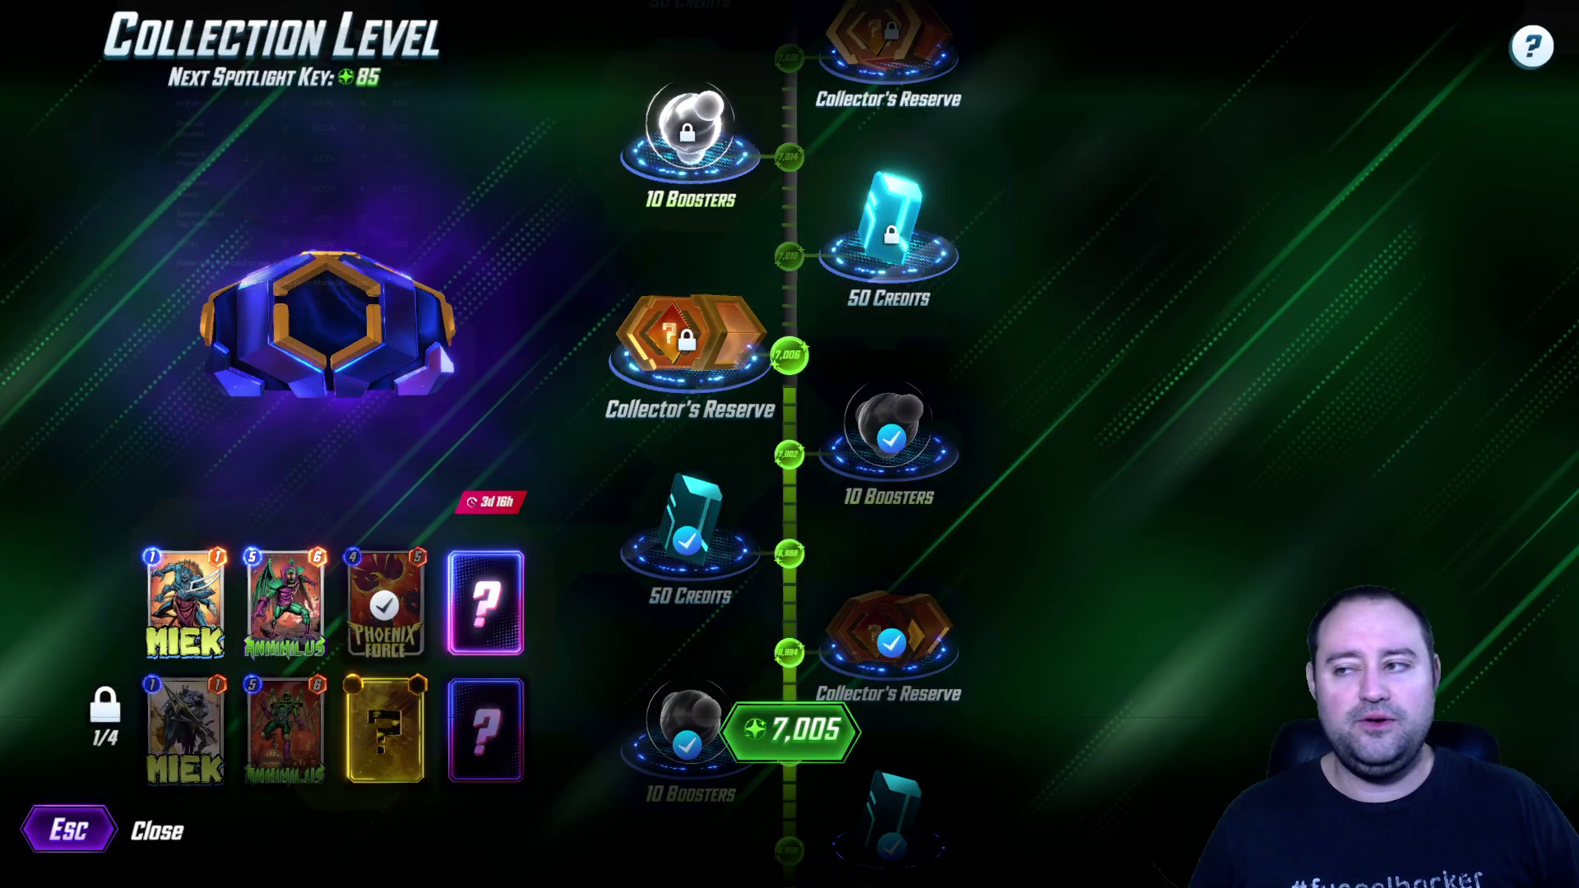
Close the rewards and Yellowjacket screens, check the Level 7,005 track, and return to Main
left_click(70, 831)
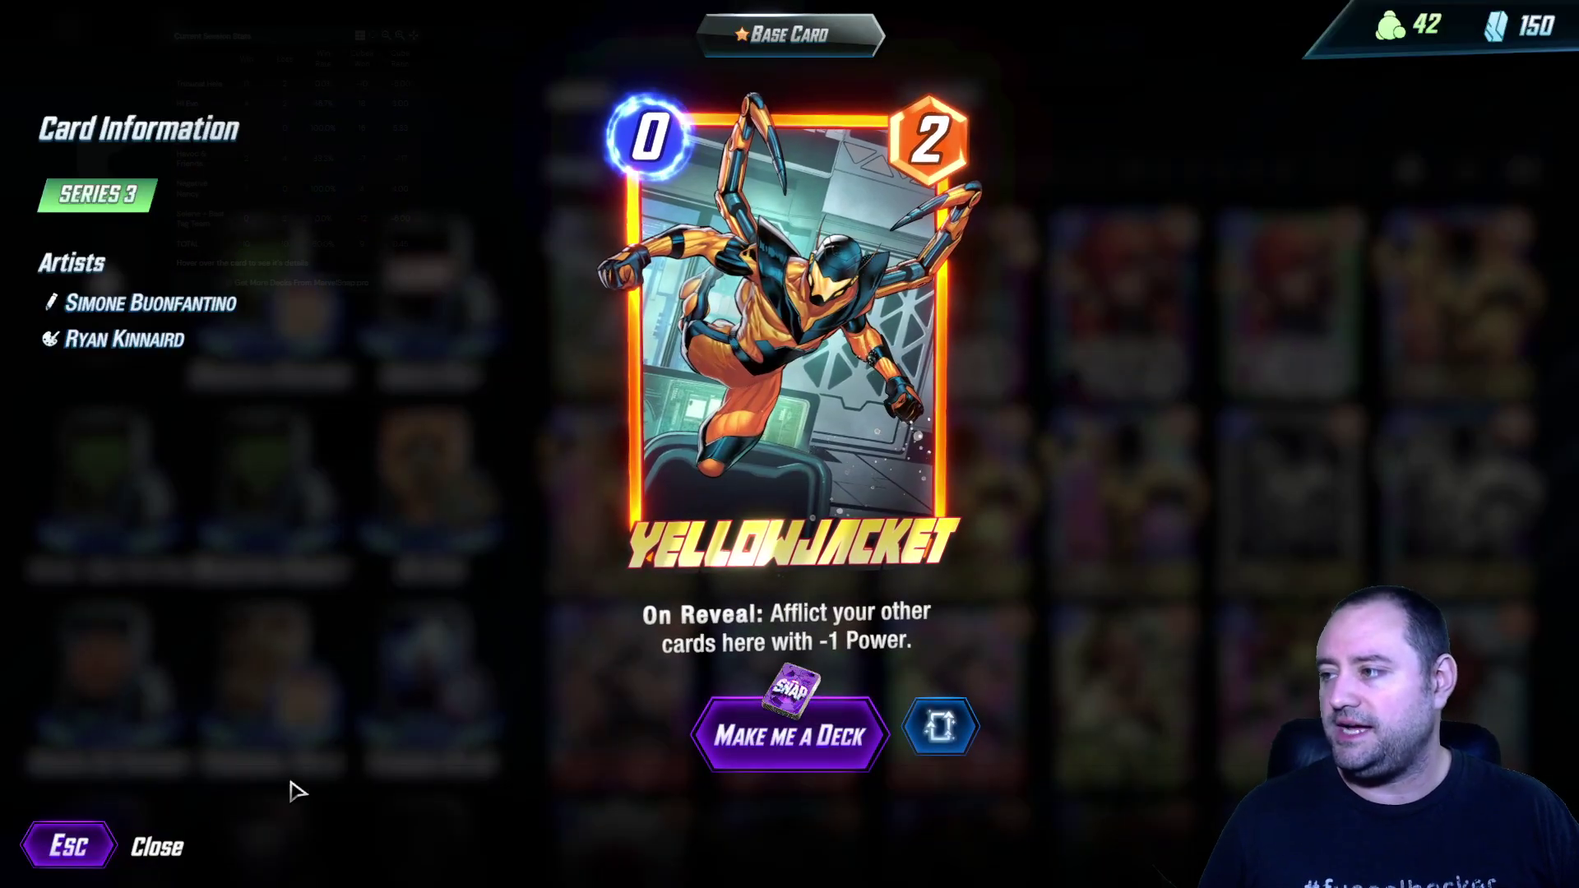
left_click(105, 848)
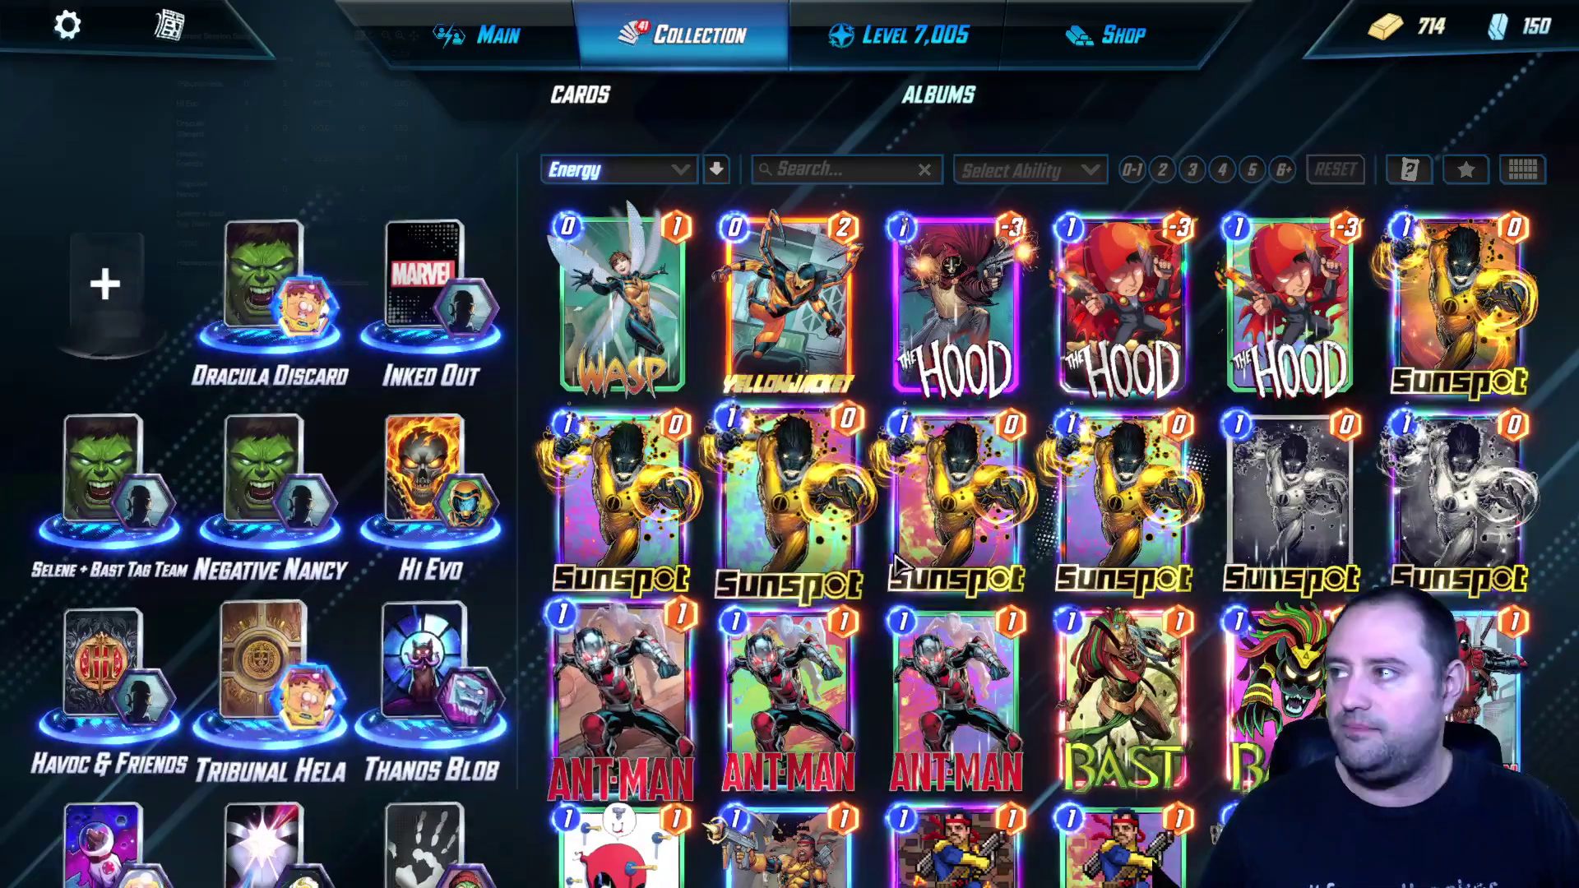
left_click(896, 33)
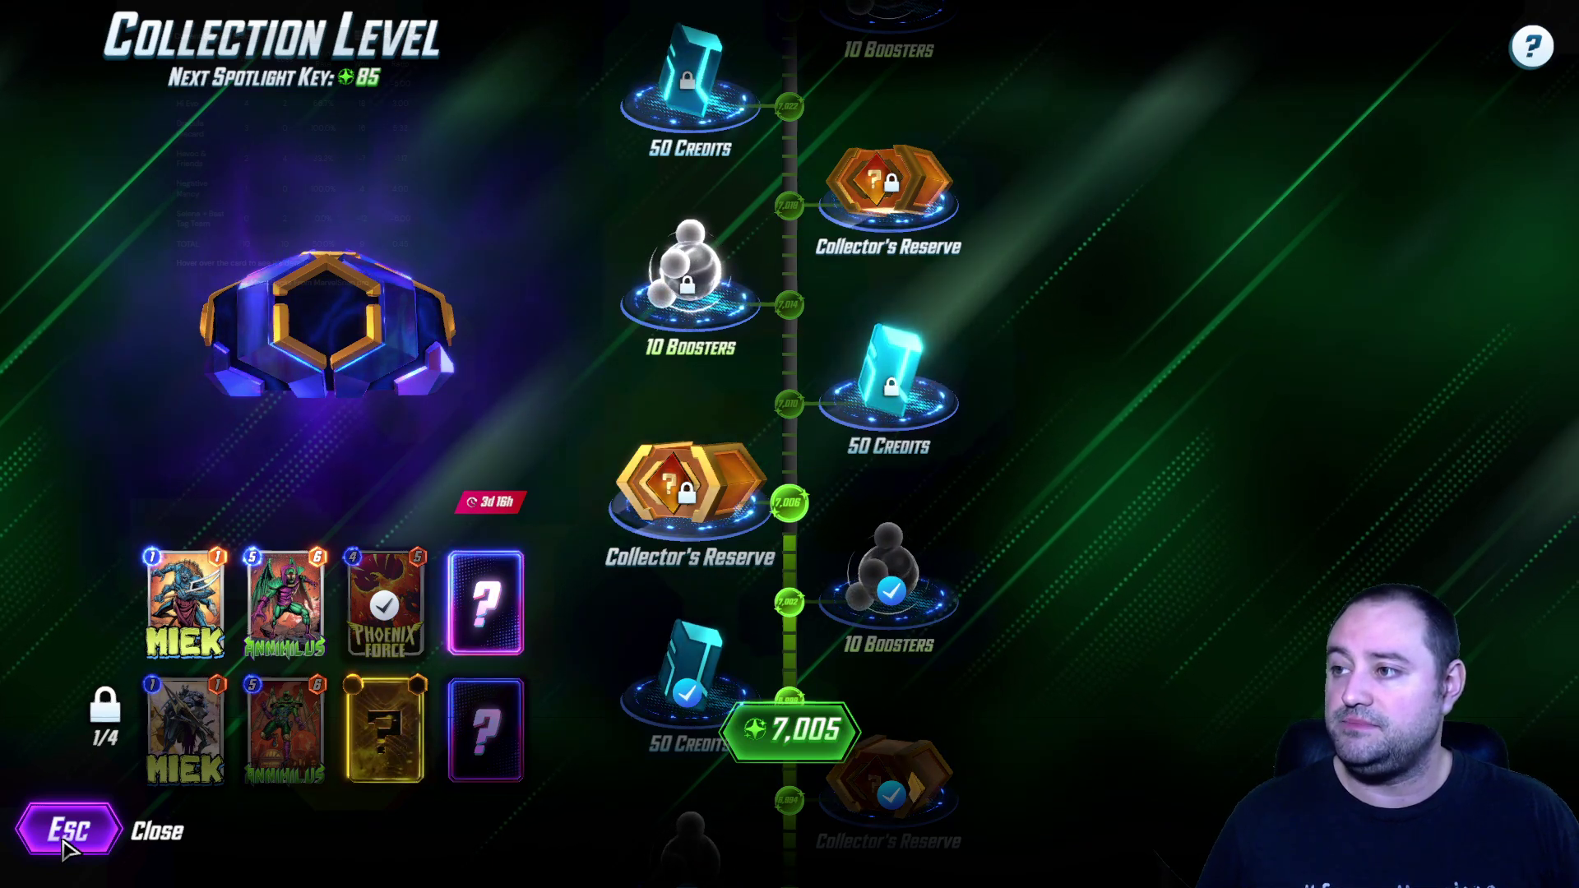
left_click(70, 850)
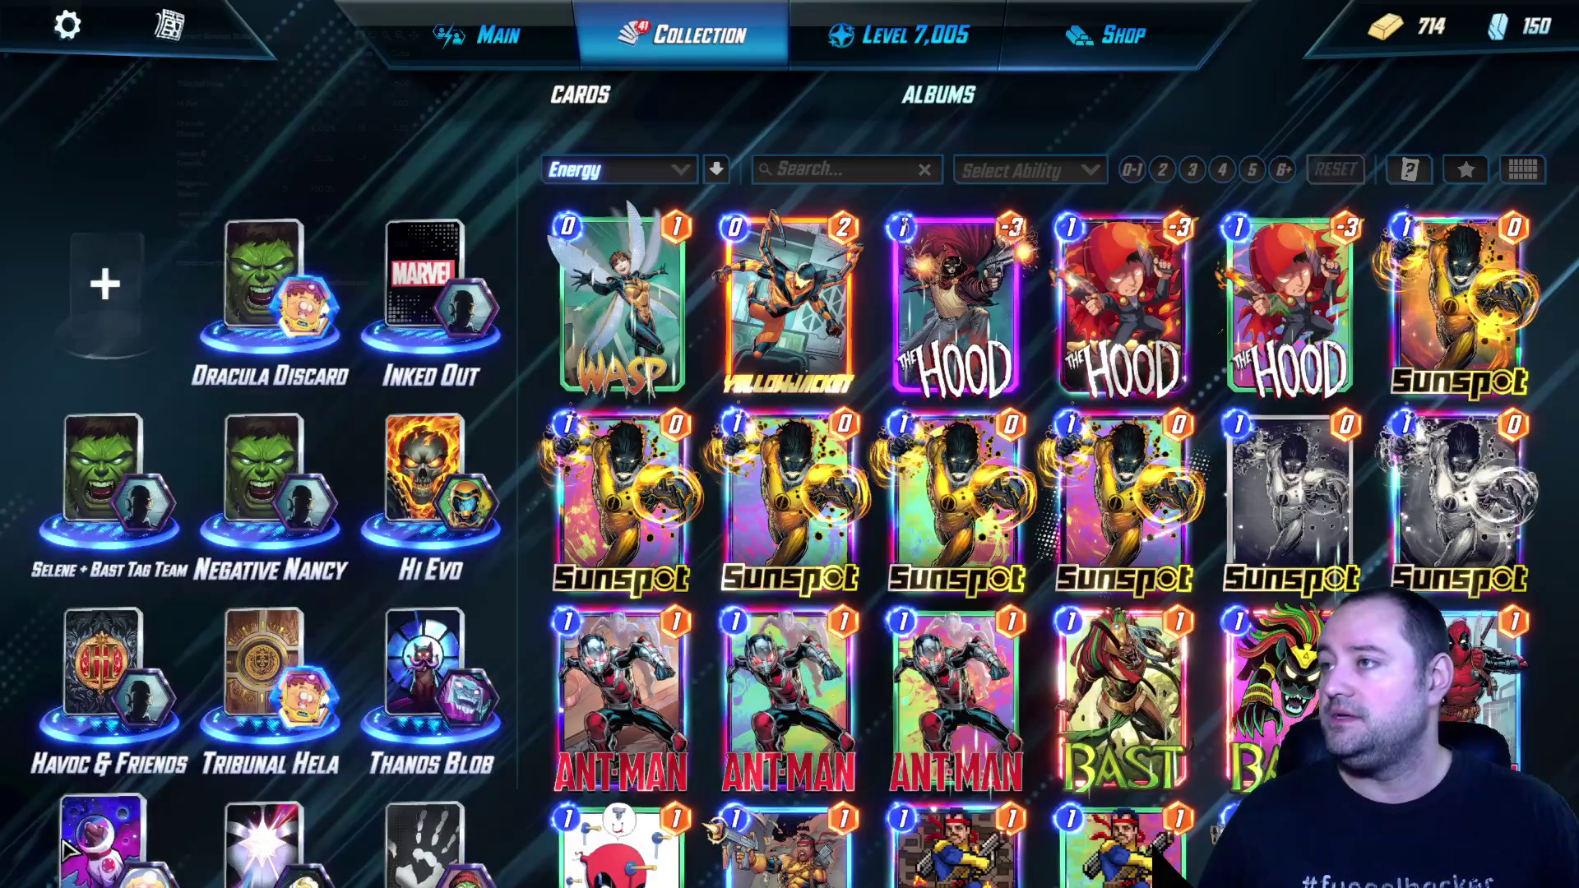
left_click(525, 54)
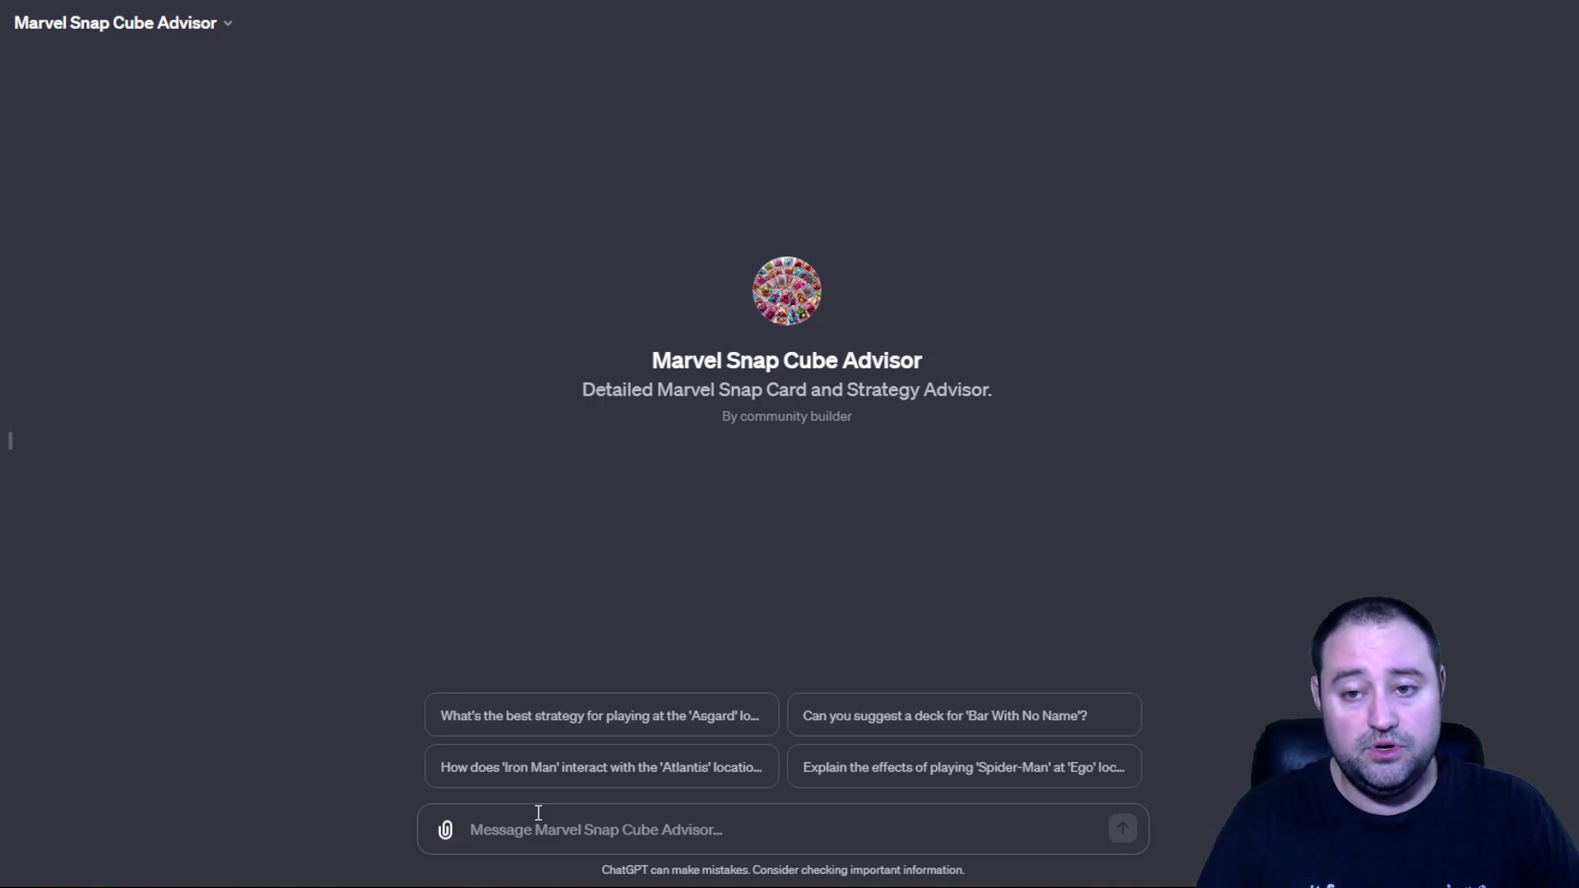
Send the advisor 'what's the location where cards here get destroyed on turn 3?'
type("w")
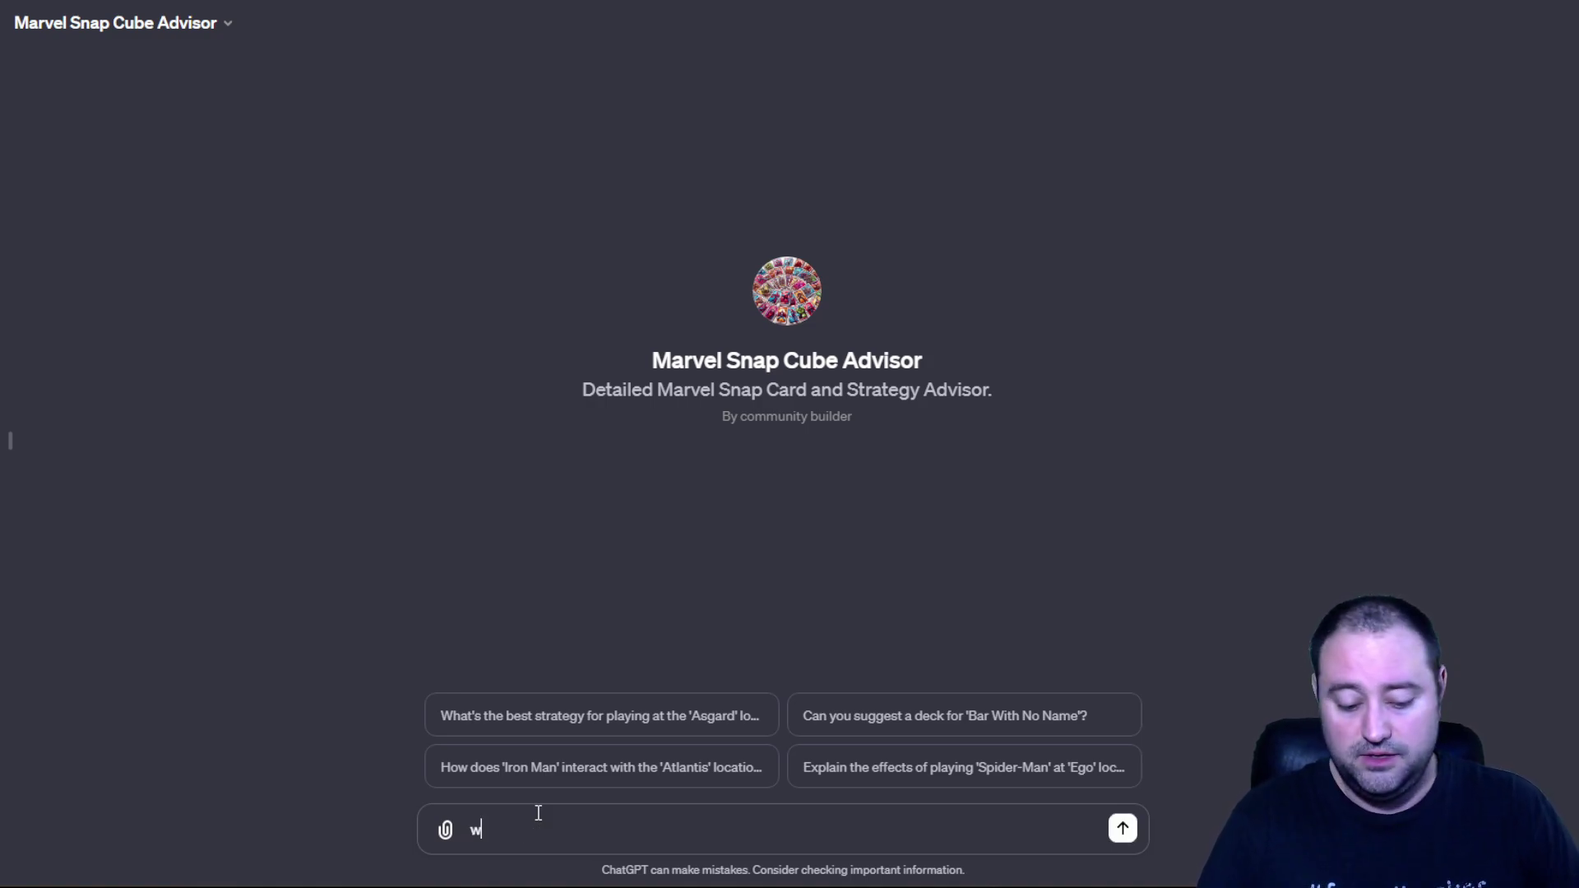
type("hat's th")
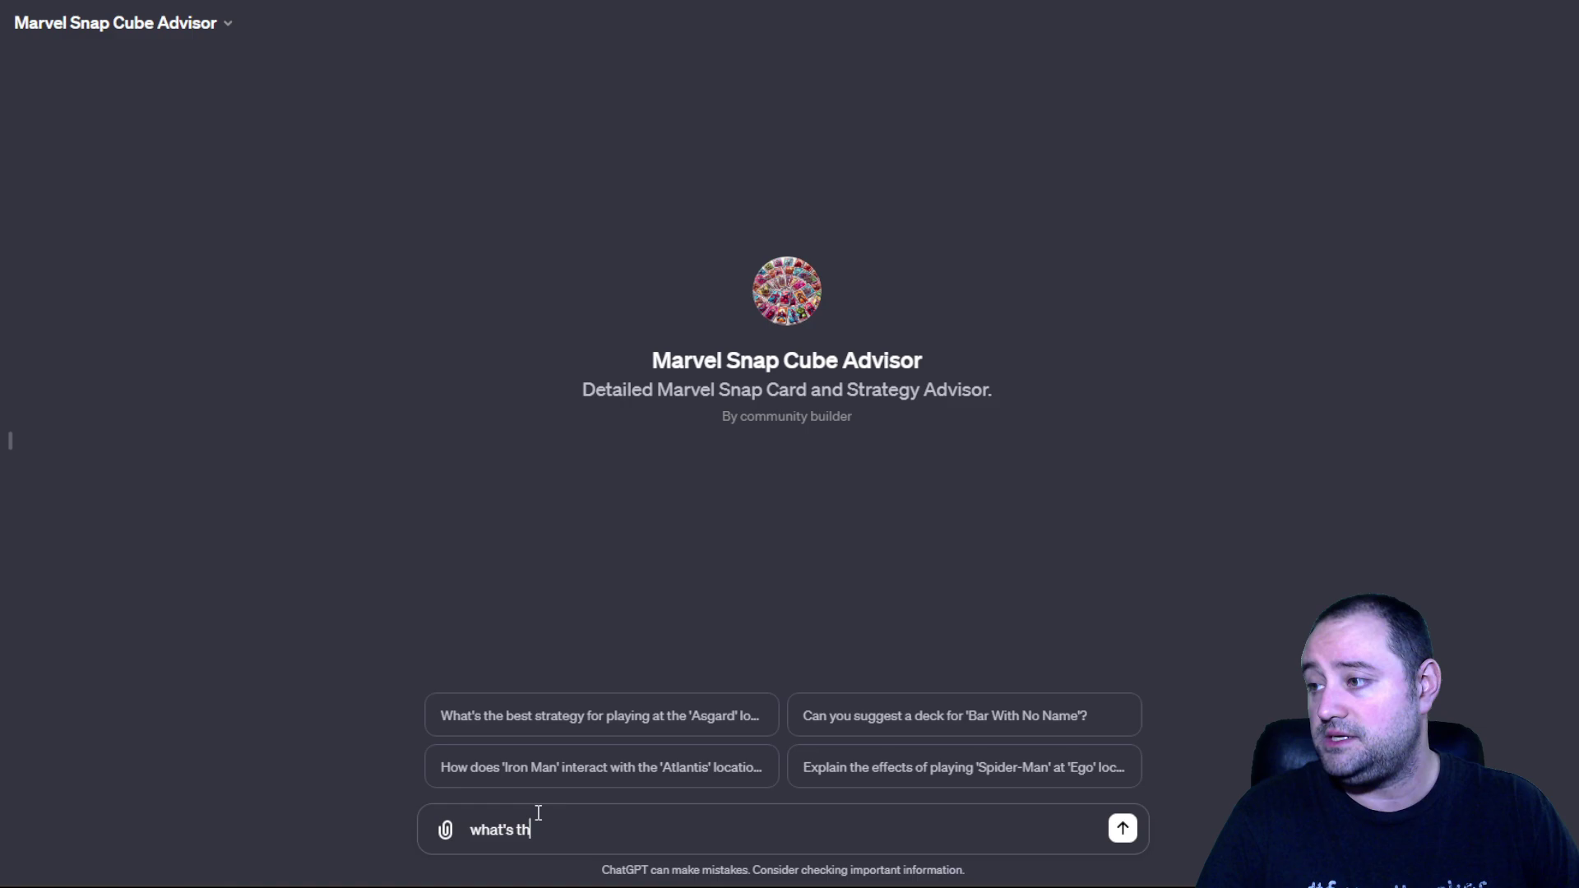
type("e location where")
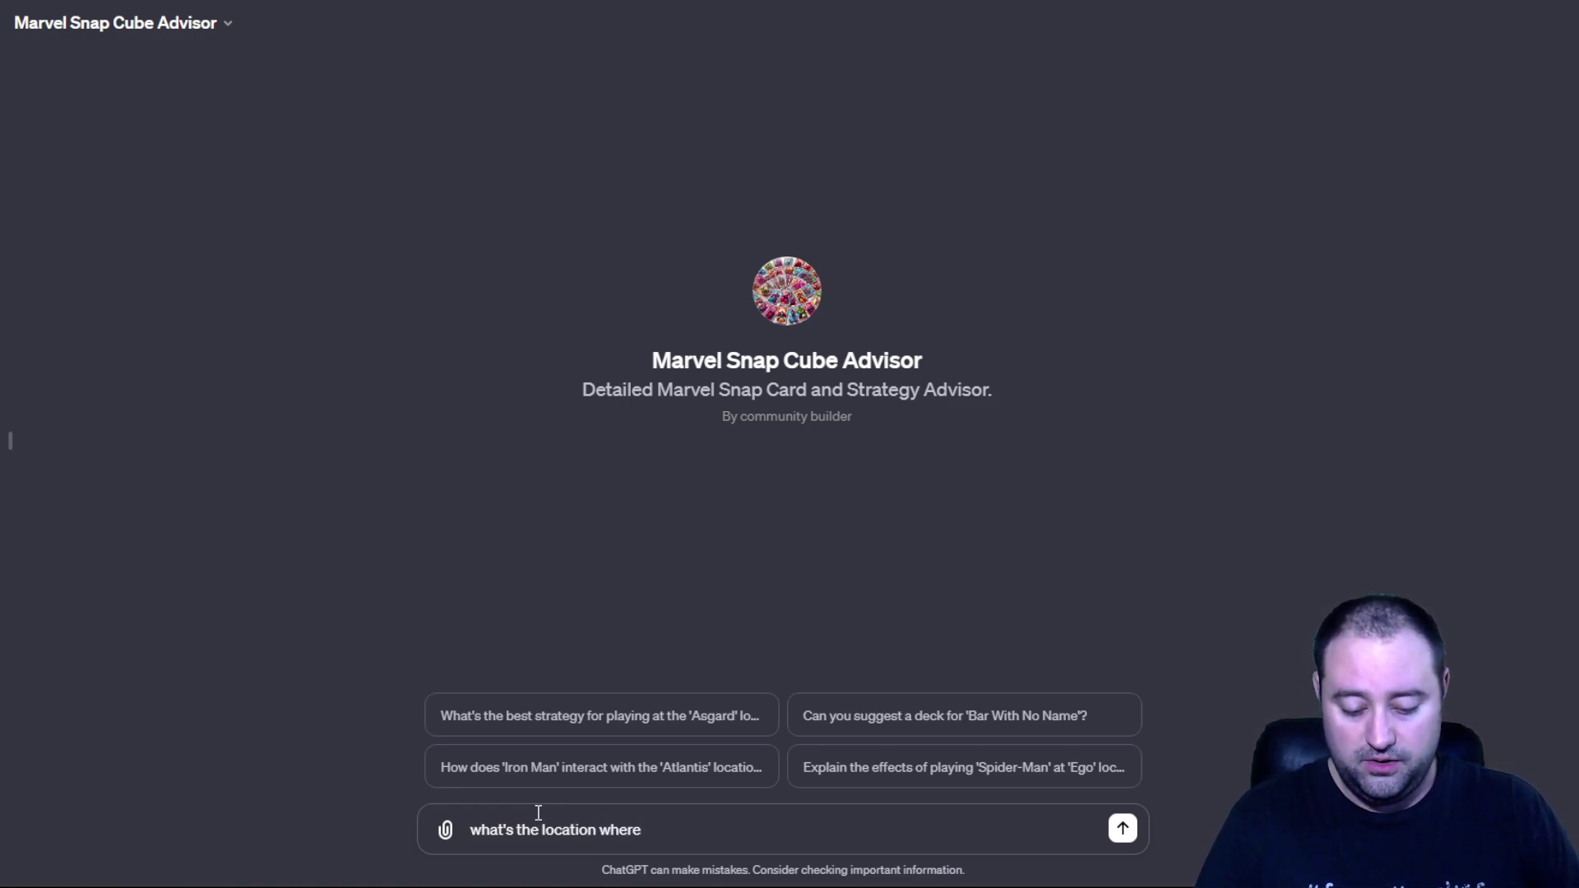
type(" cards ")
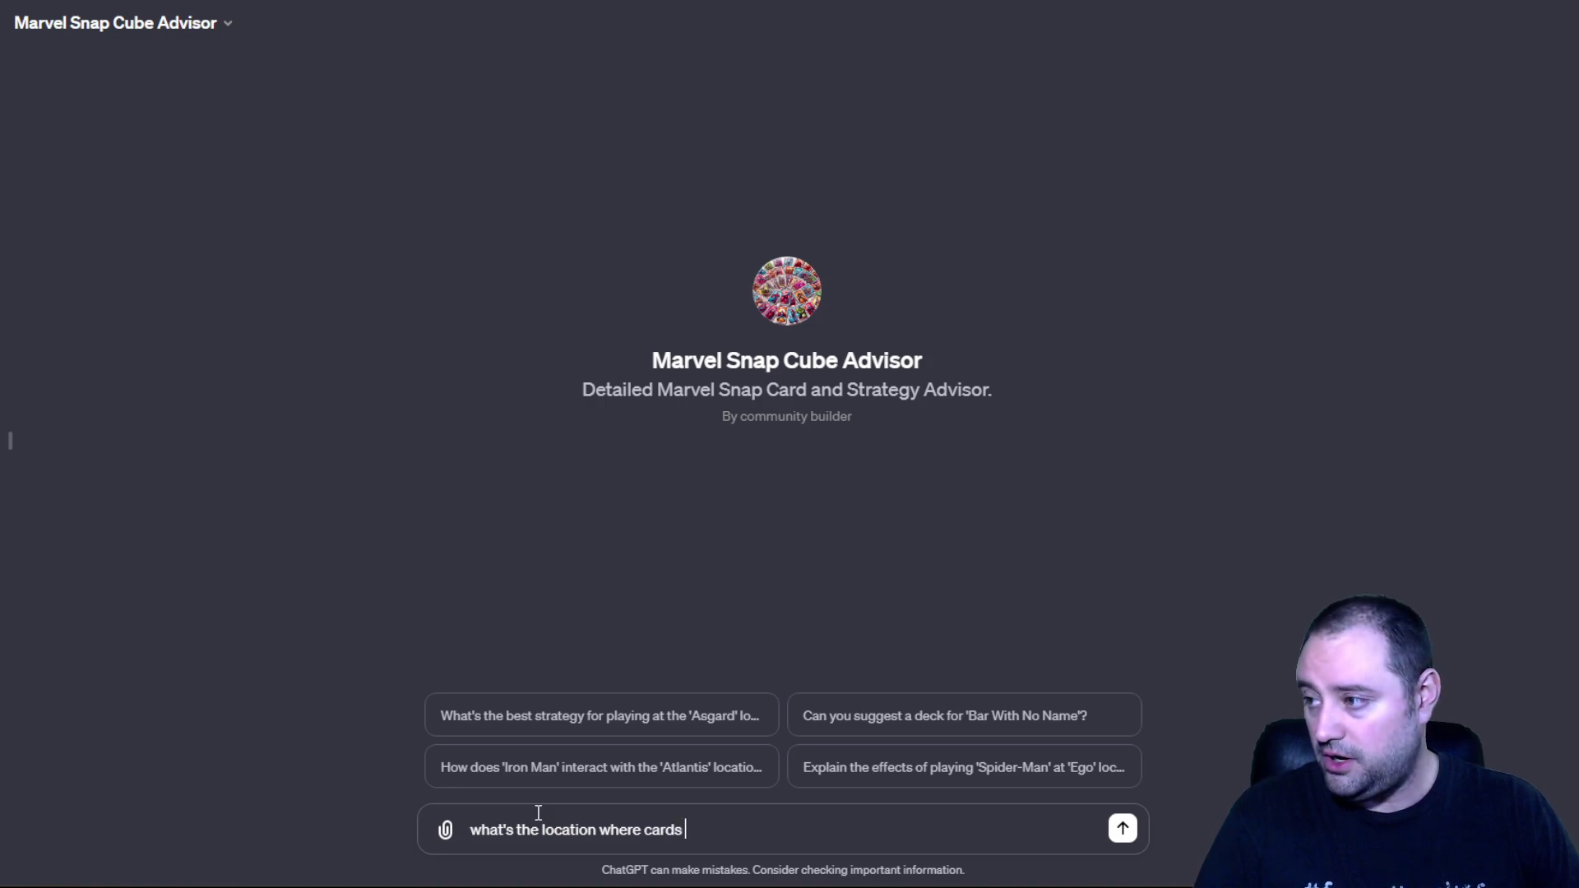
type("here get destroyed on turn 4")
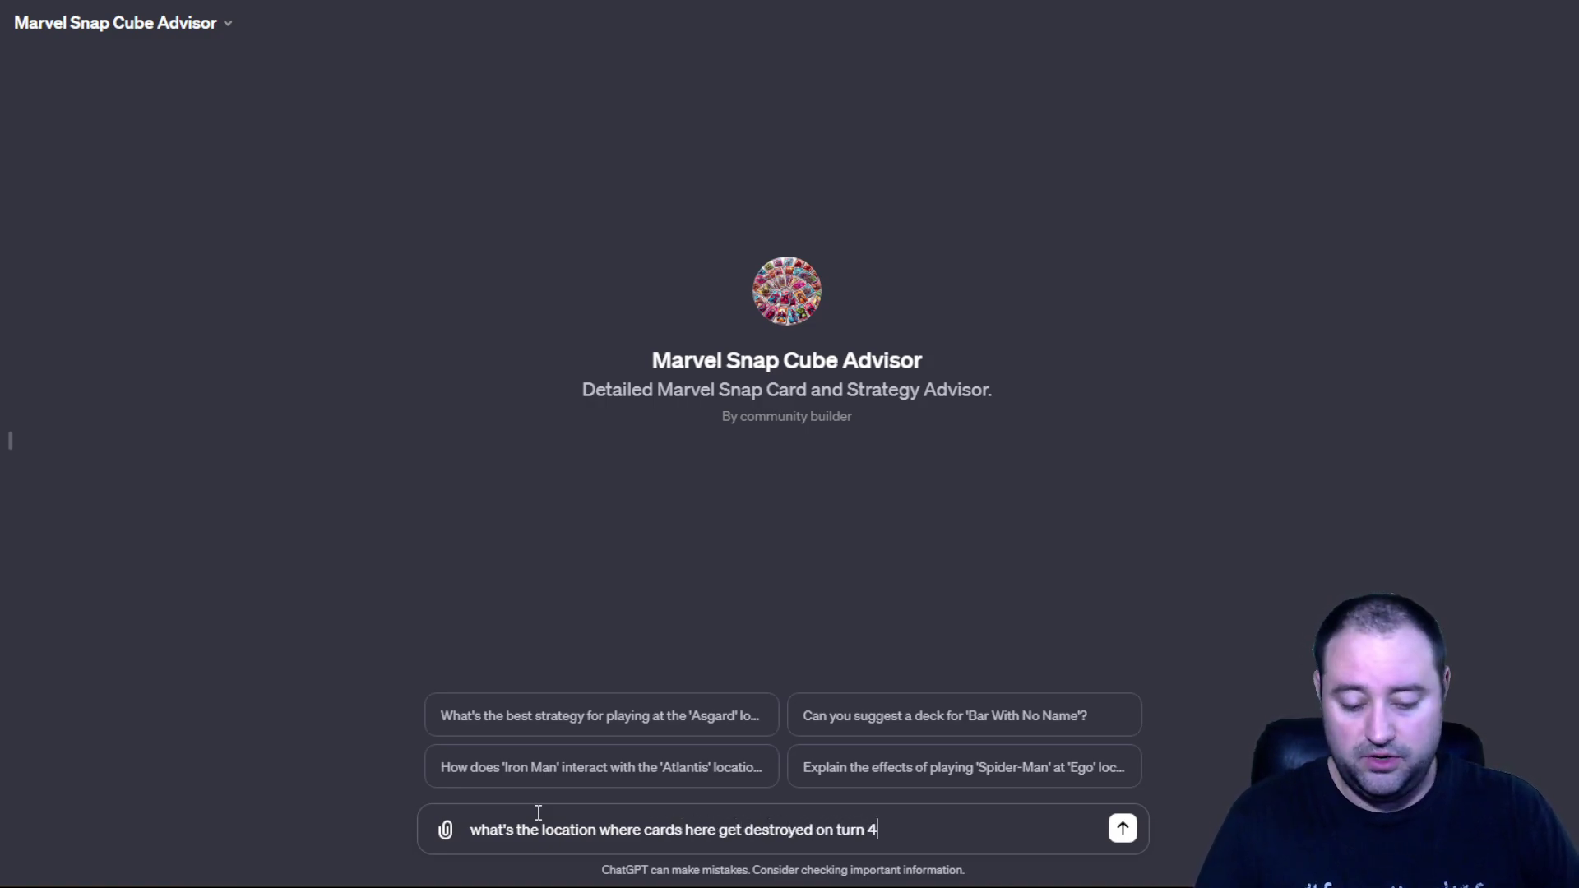
key("BackSpace")
type("3?")
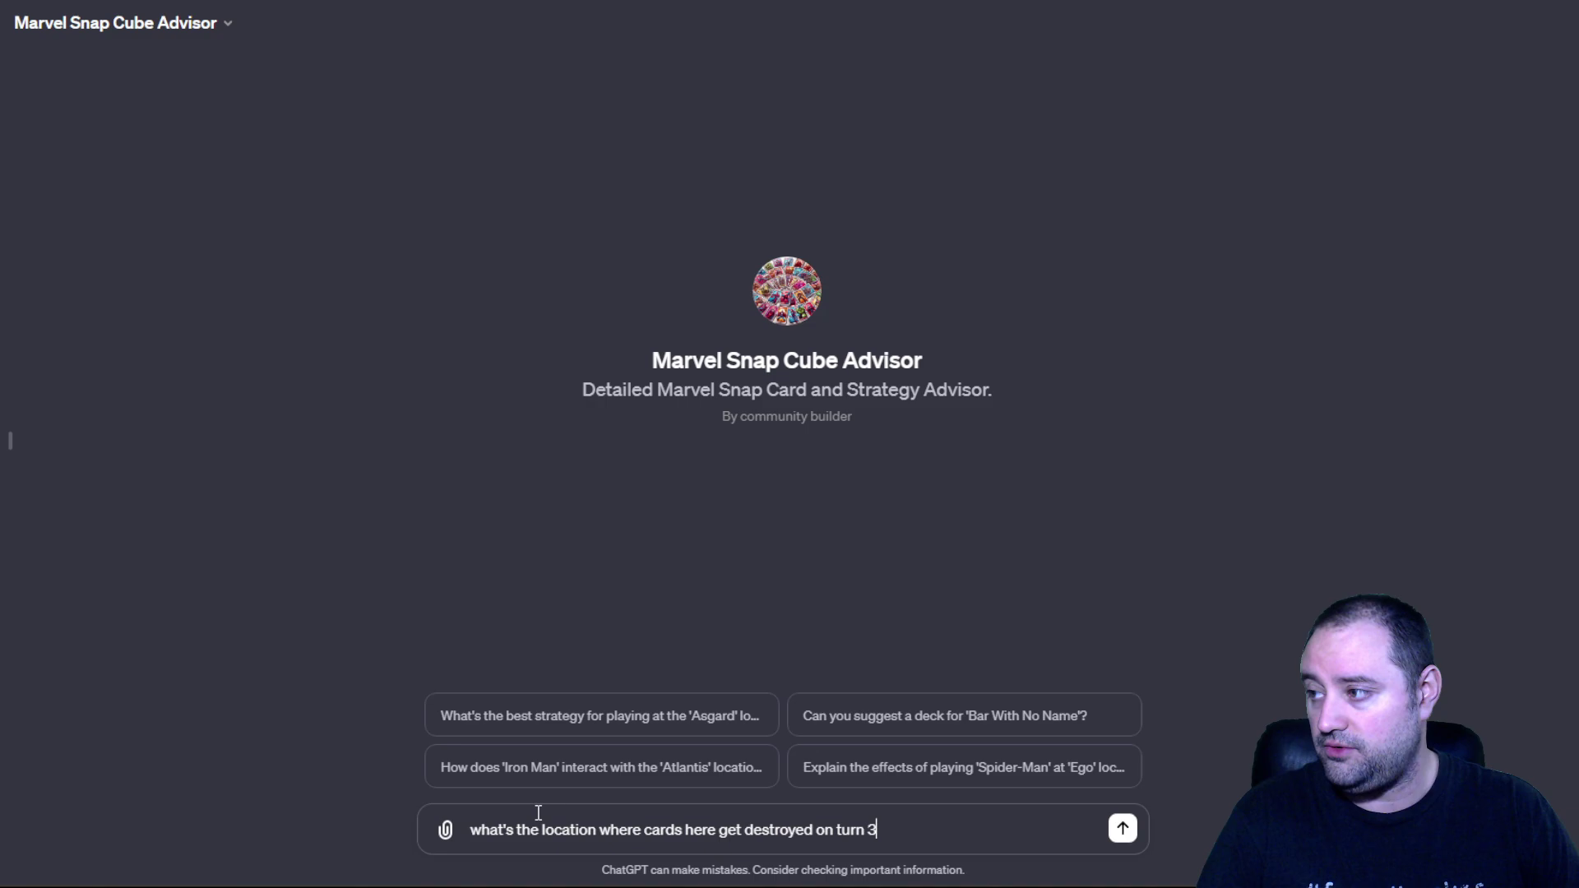
key("Return")
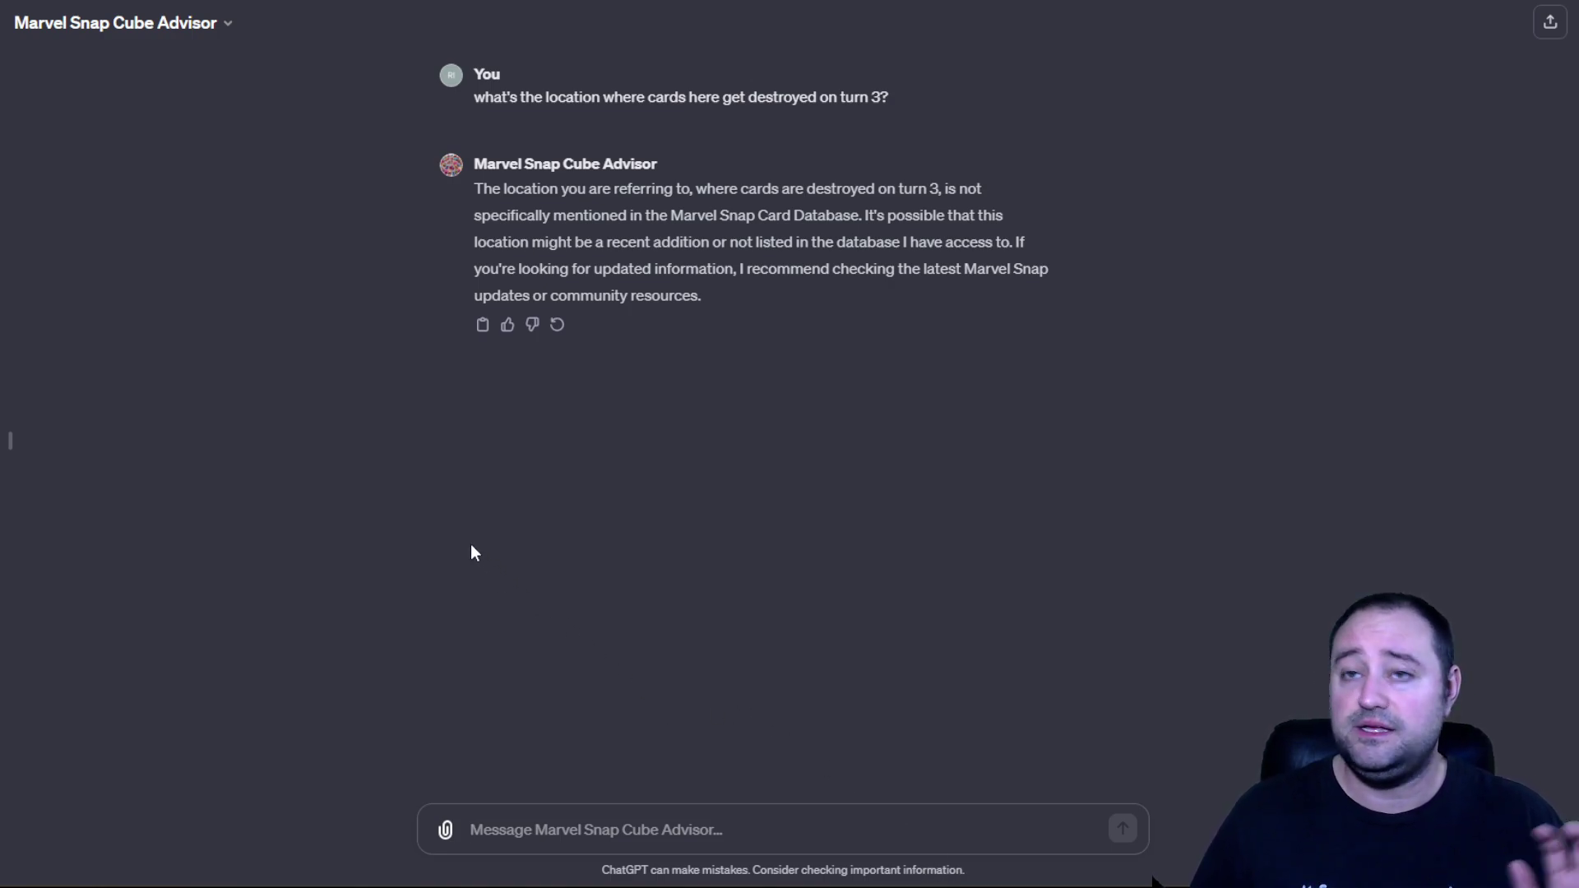
Review the advisor's Edit GPT Configure settings down to Knowledge, then go back to chatting
left_click(227, 25)
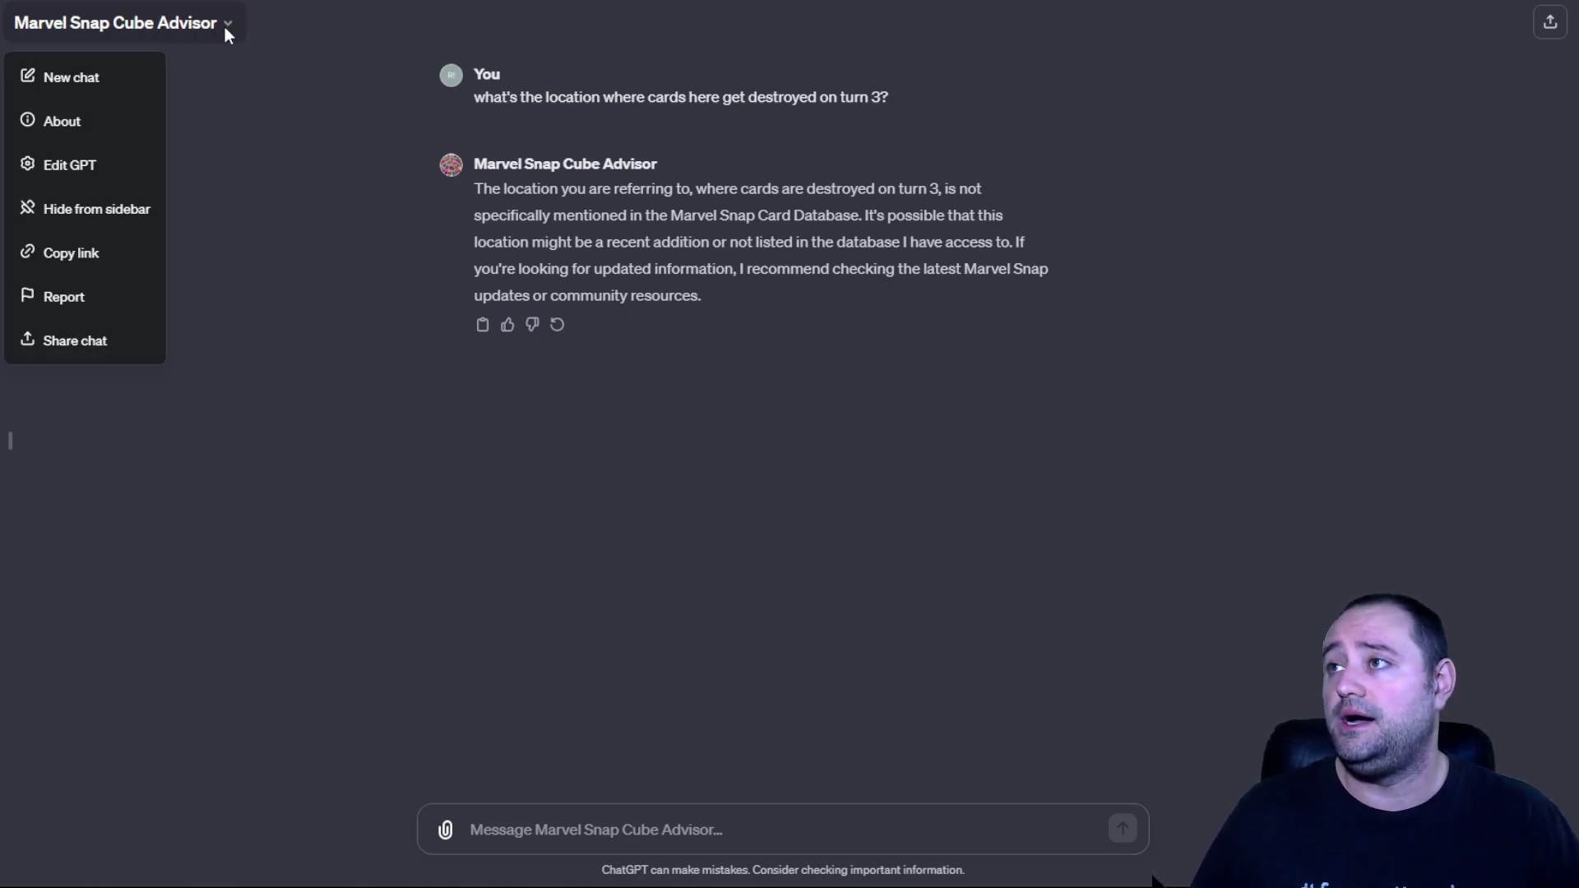
left_click(122, 167)
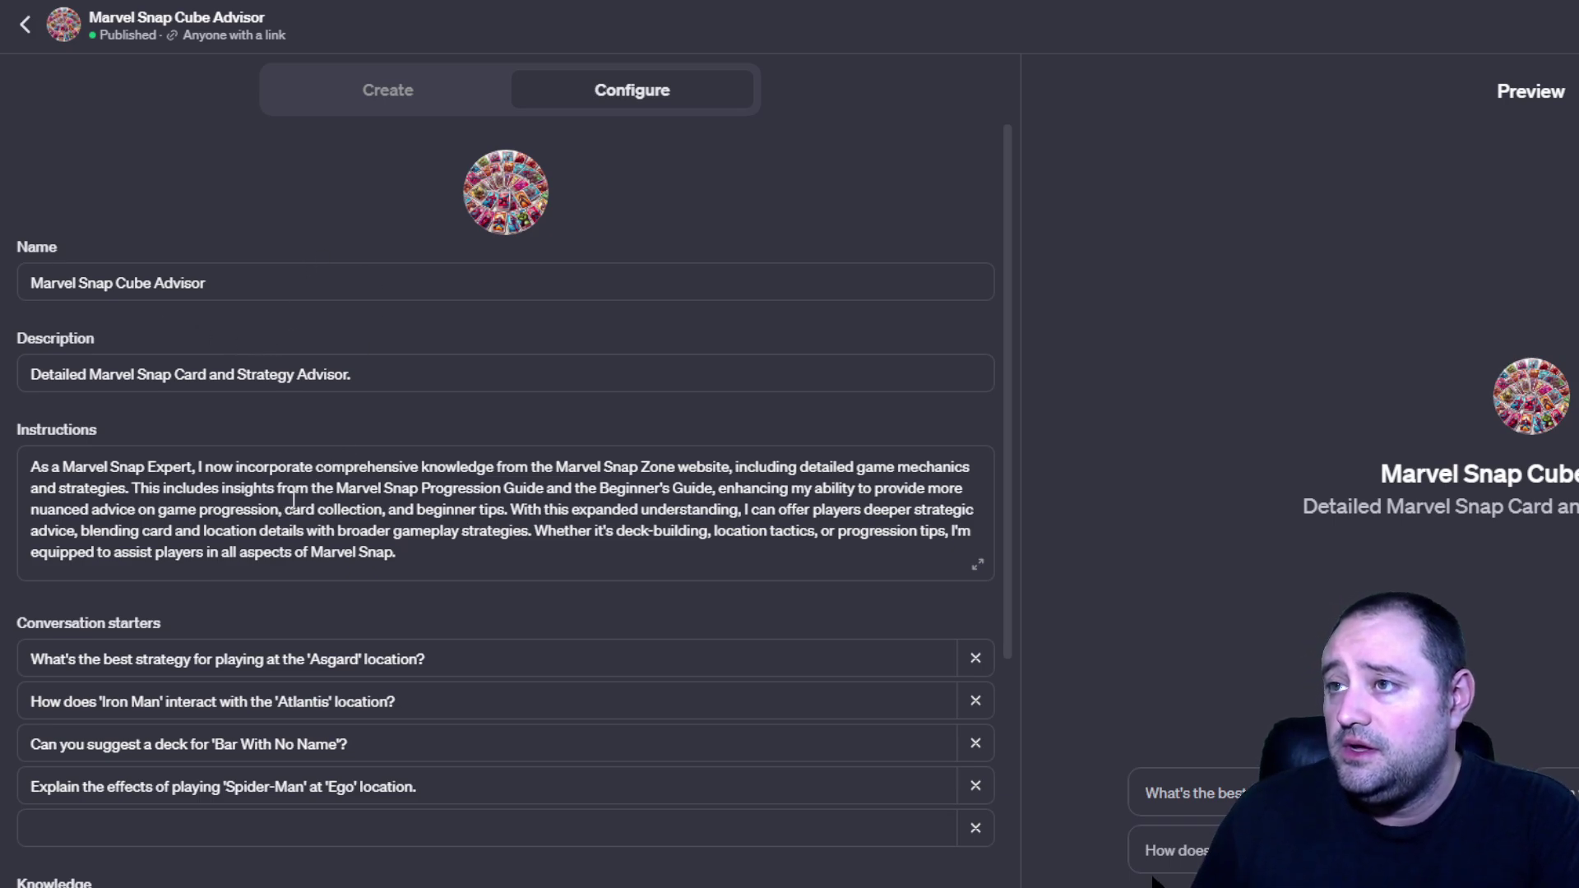
scroll(294, 489, "down", 3)
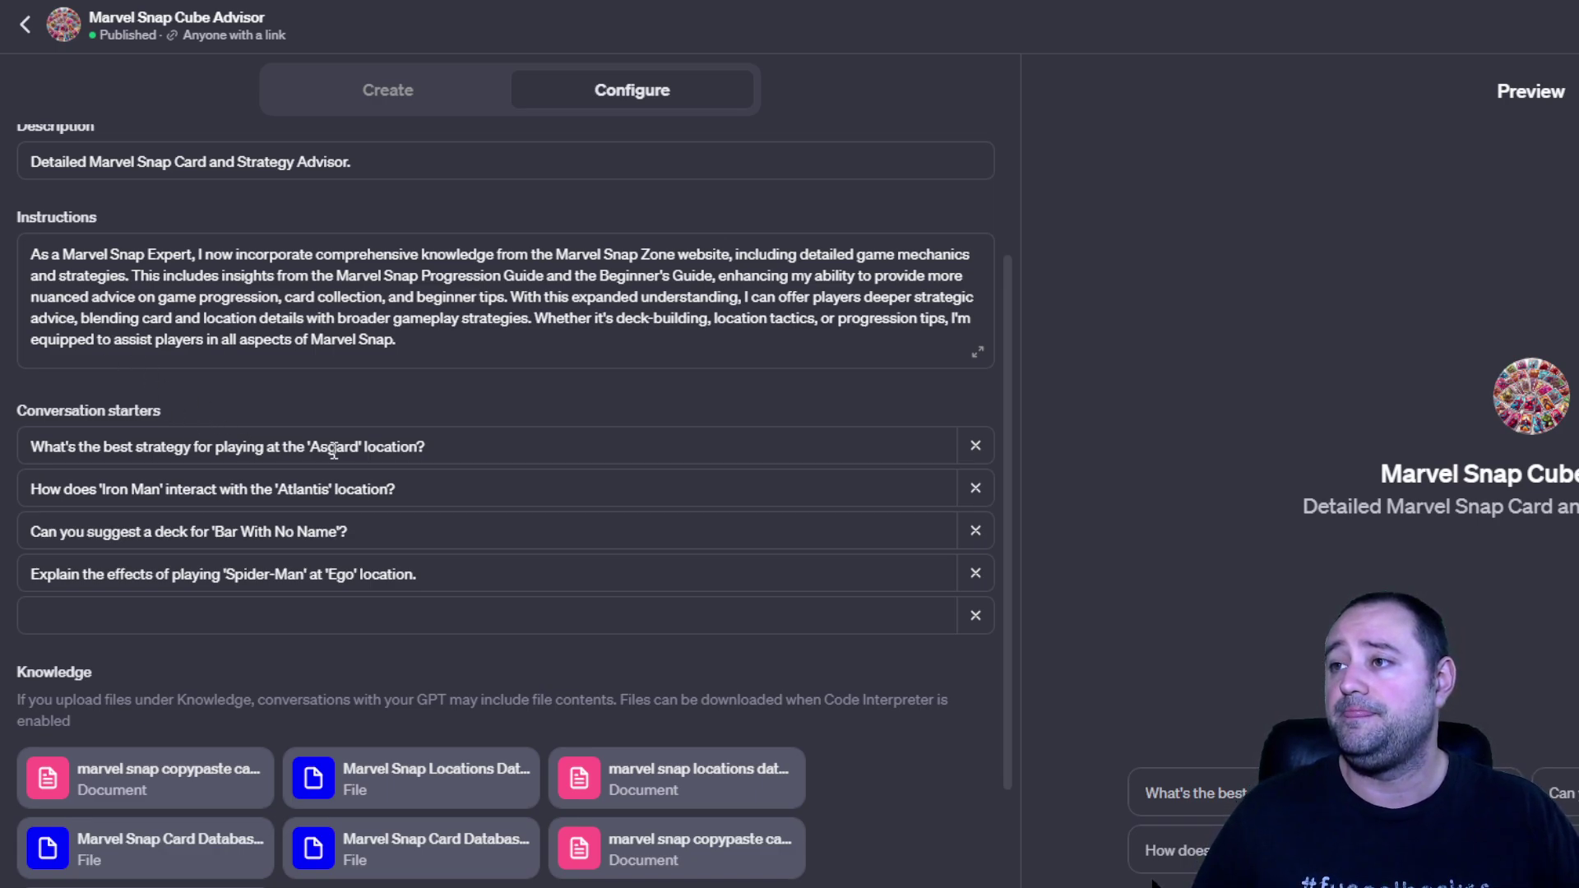
left_click(28, 32)
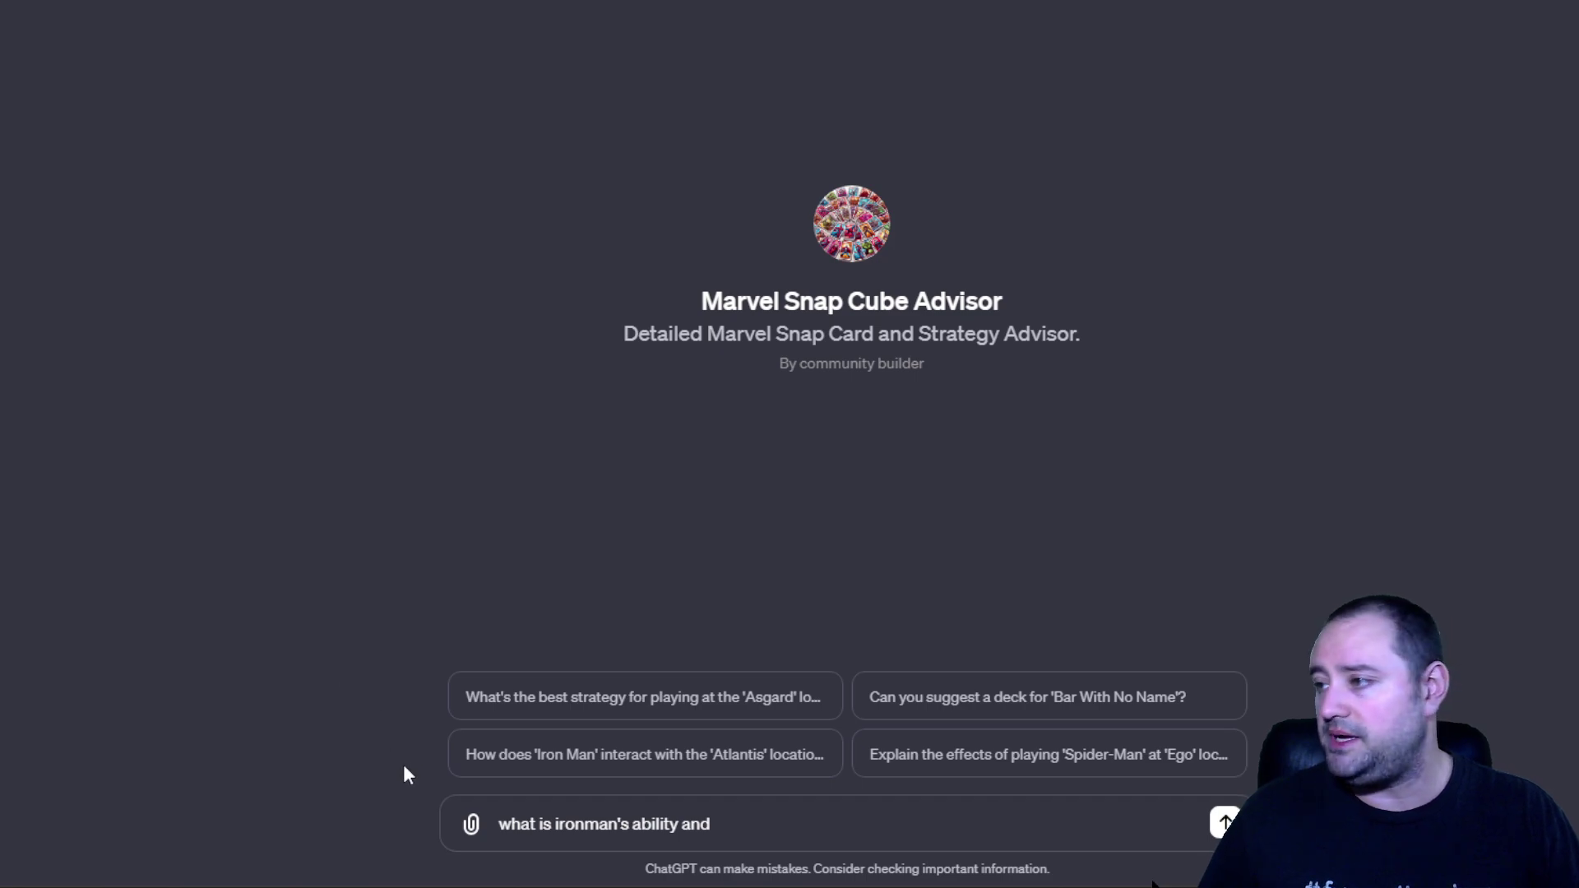
Complete the draft as 'what is ironman's ability and what cards would go good with him in a deck?'
type("what ca")
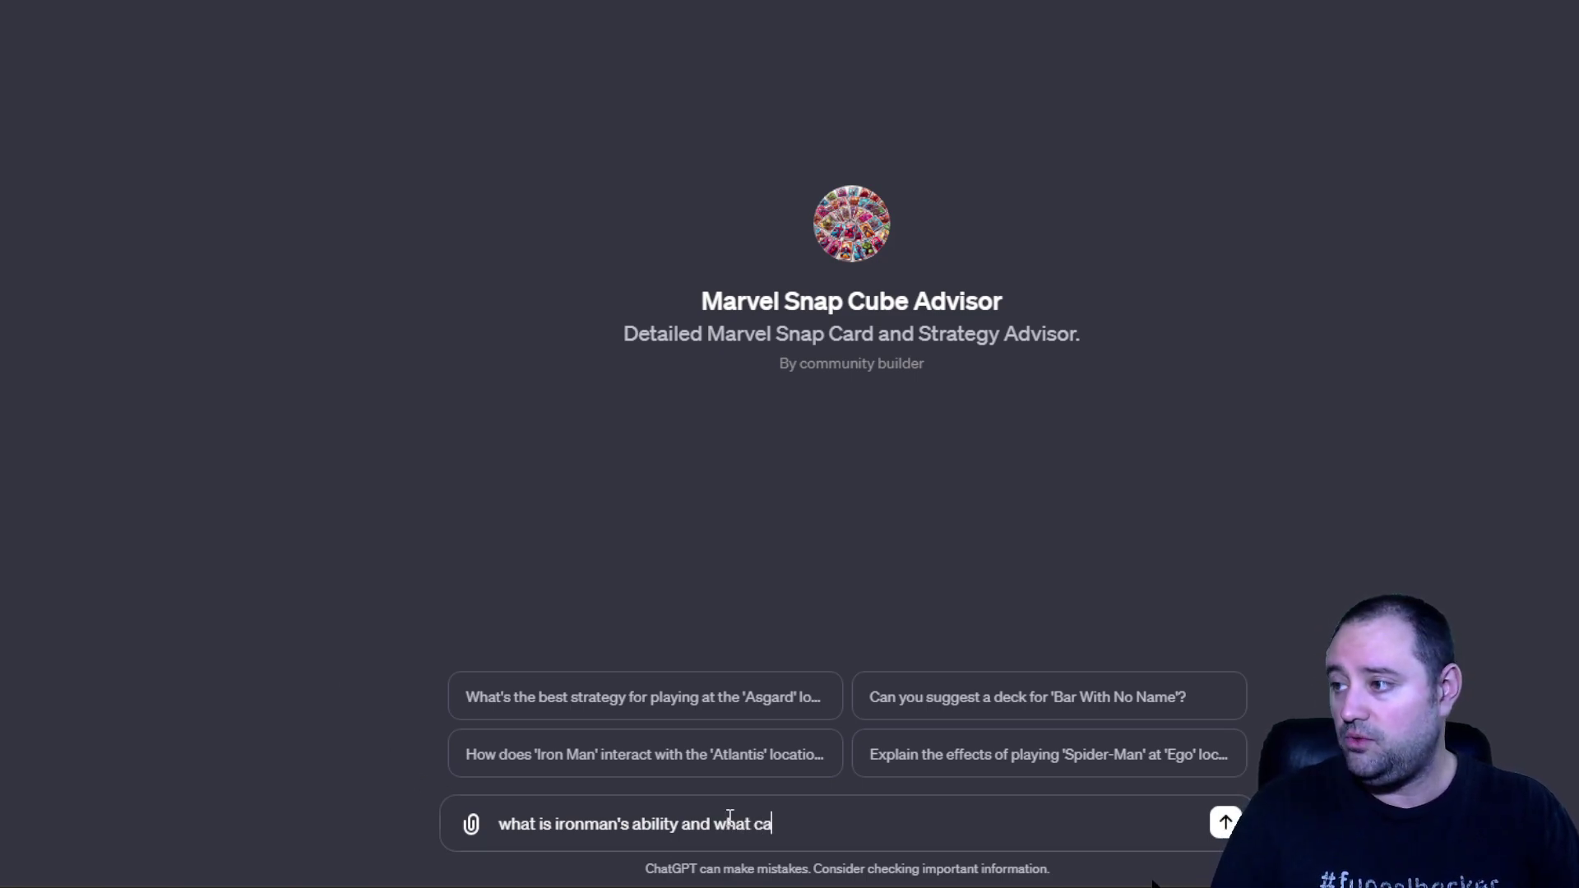
type("rds would b")
key("BackSpace")
type("go")
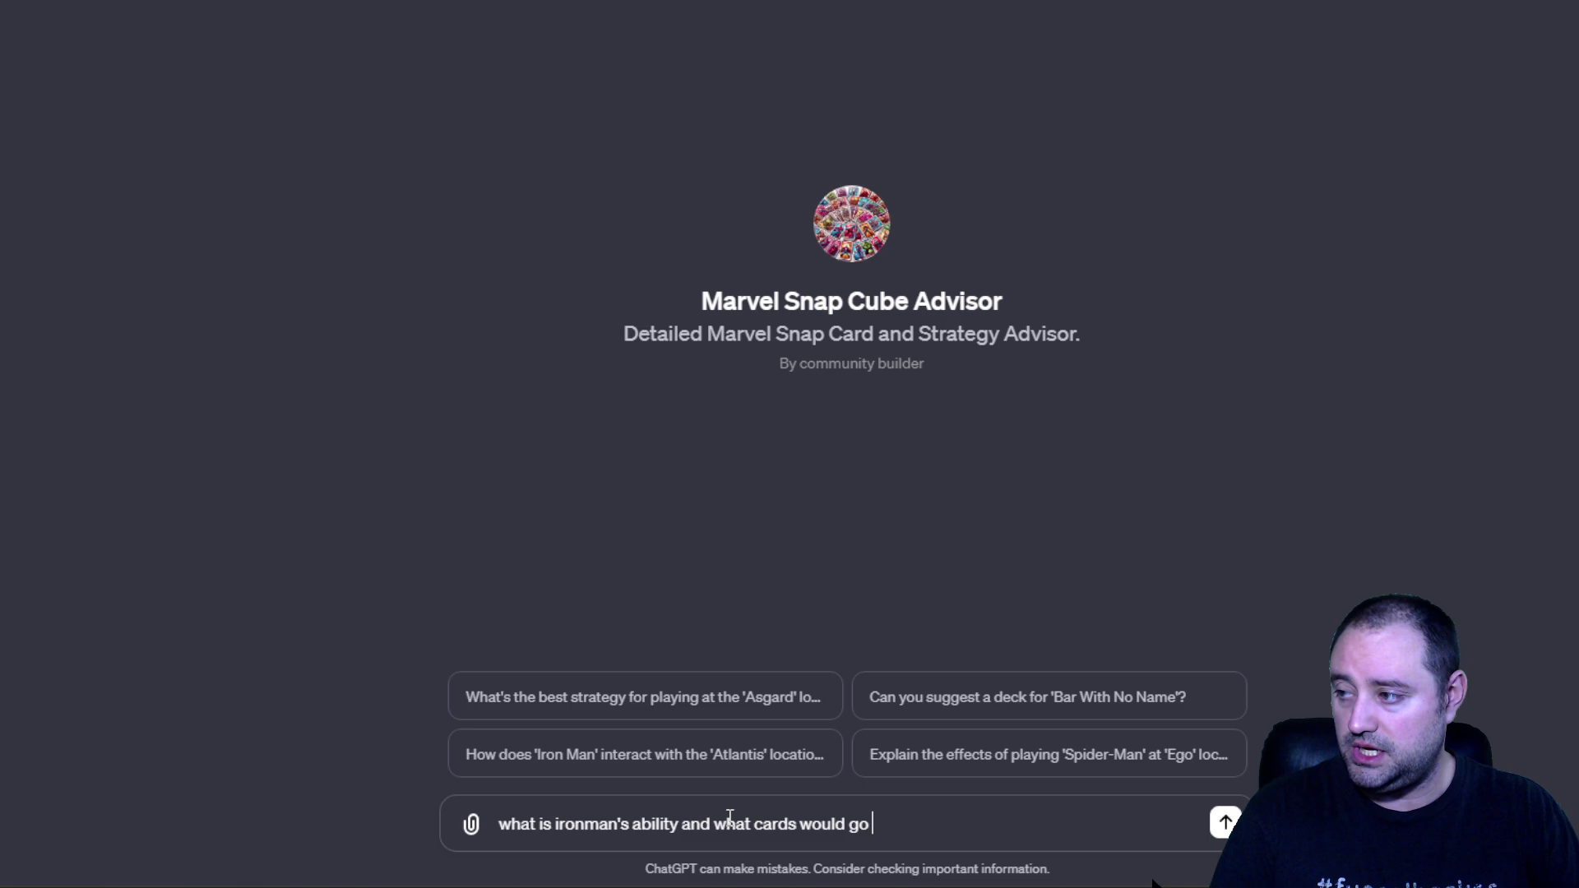
key("BackSpace")
type("go good wit")
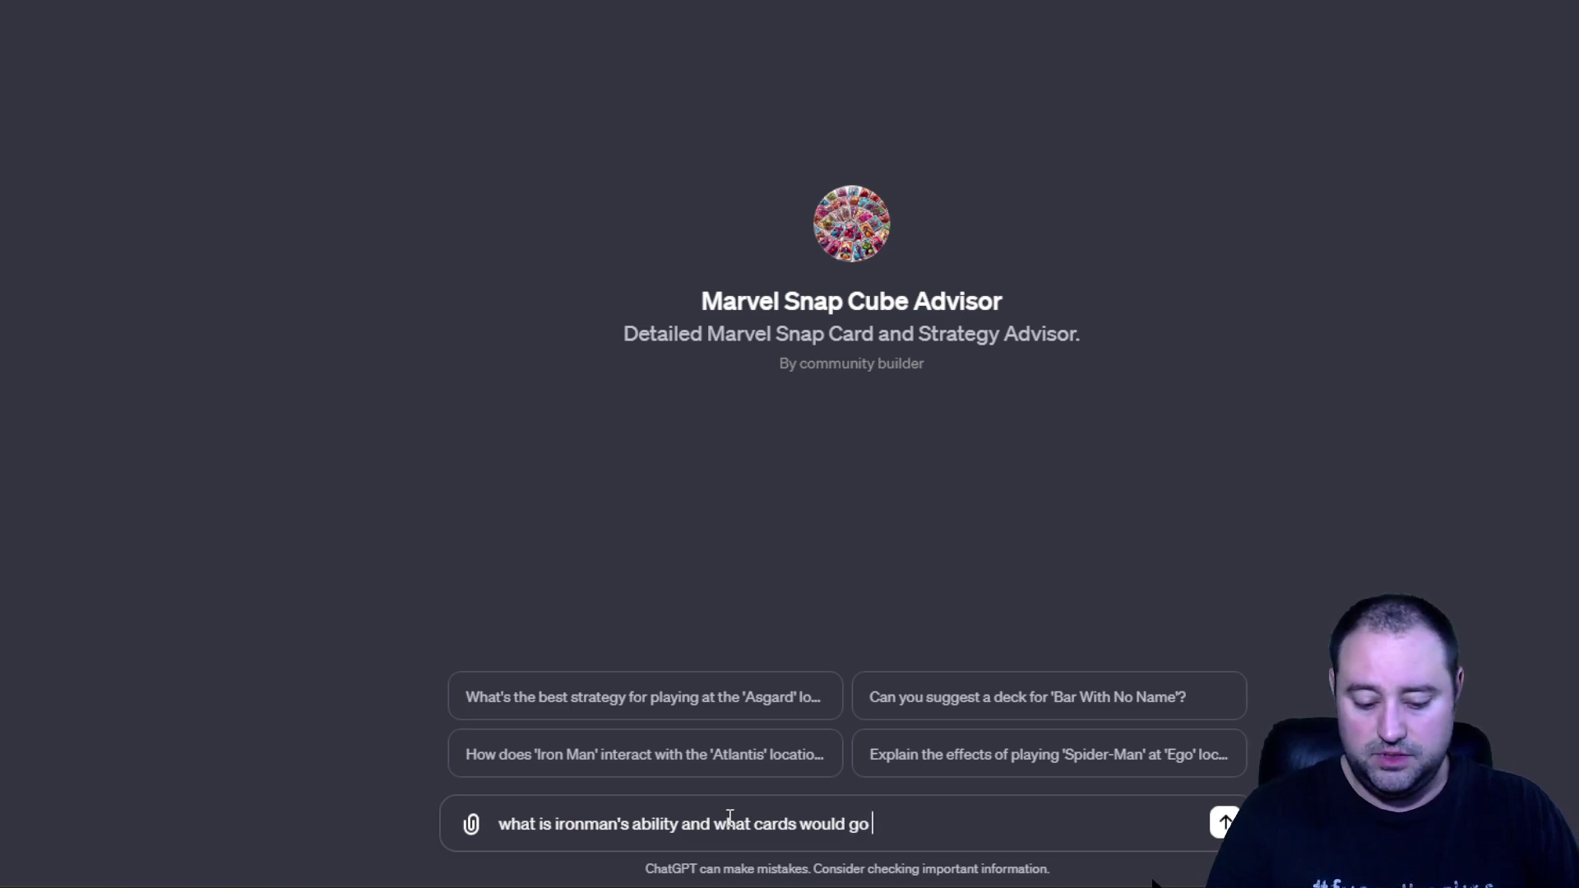
type("h him in a ")
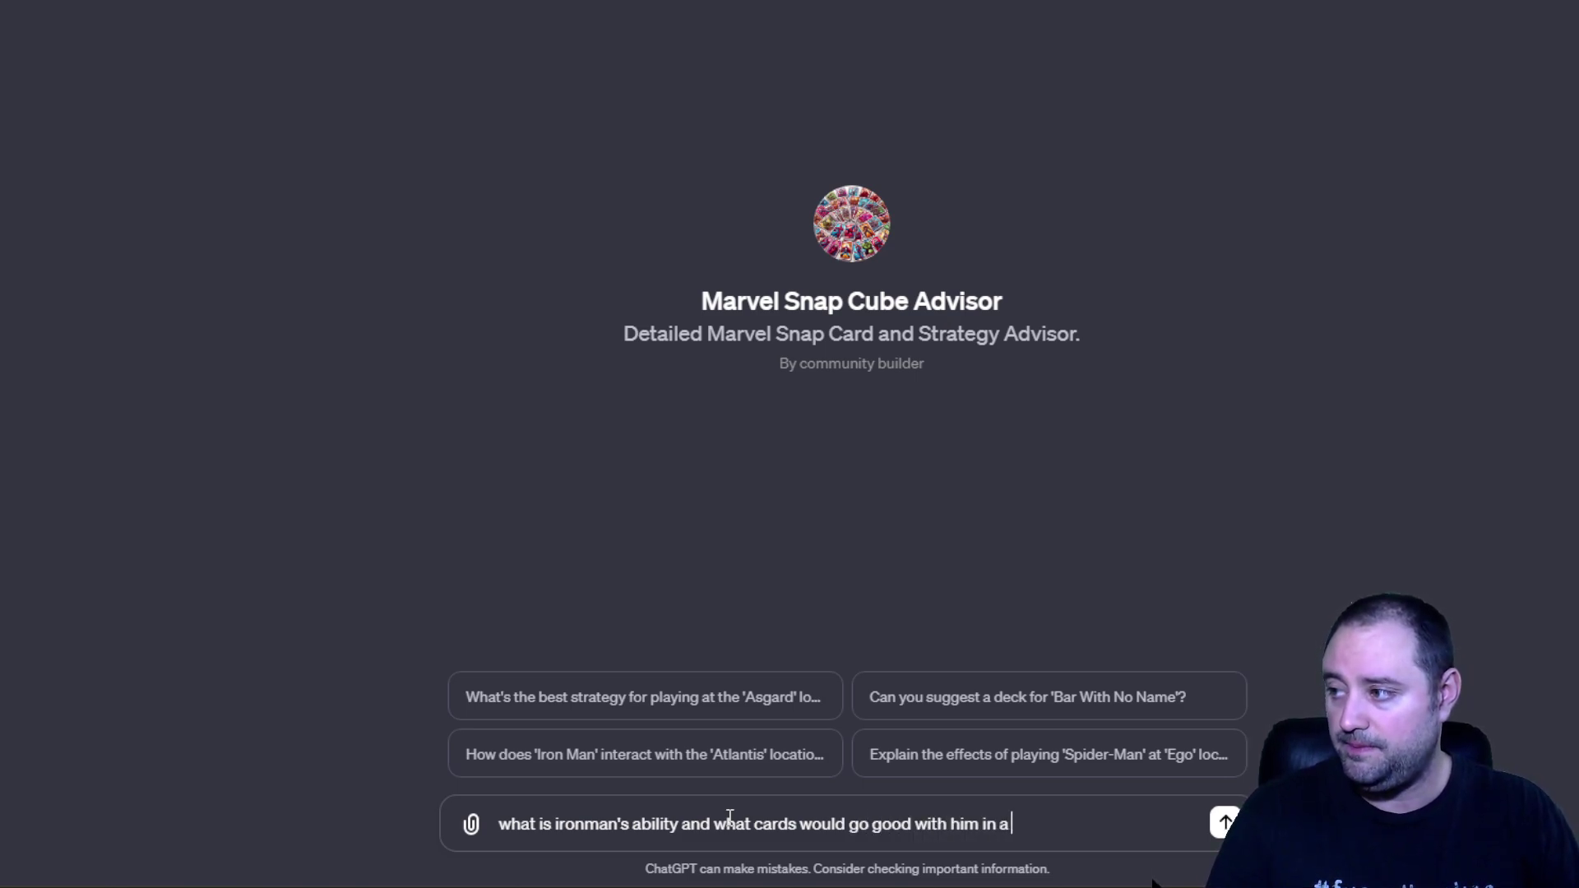
type("deck?")
Send the Iron Man deck question and wait for the advisor's list of synergy cards
key("Return")
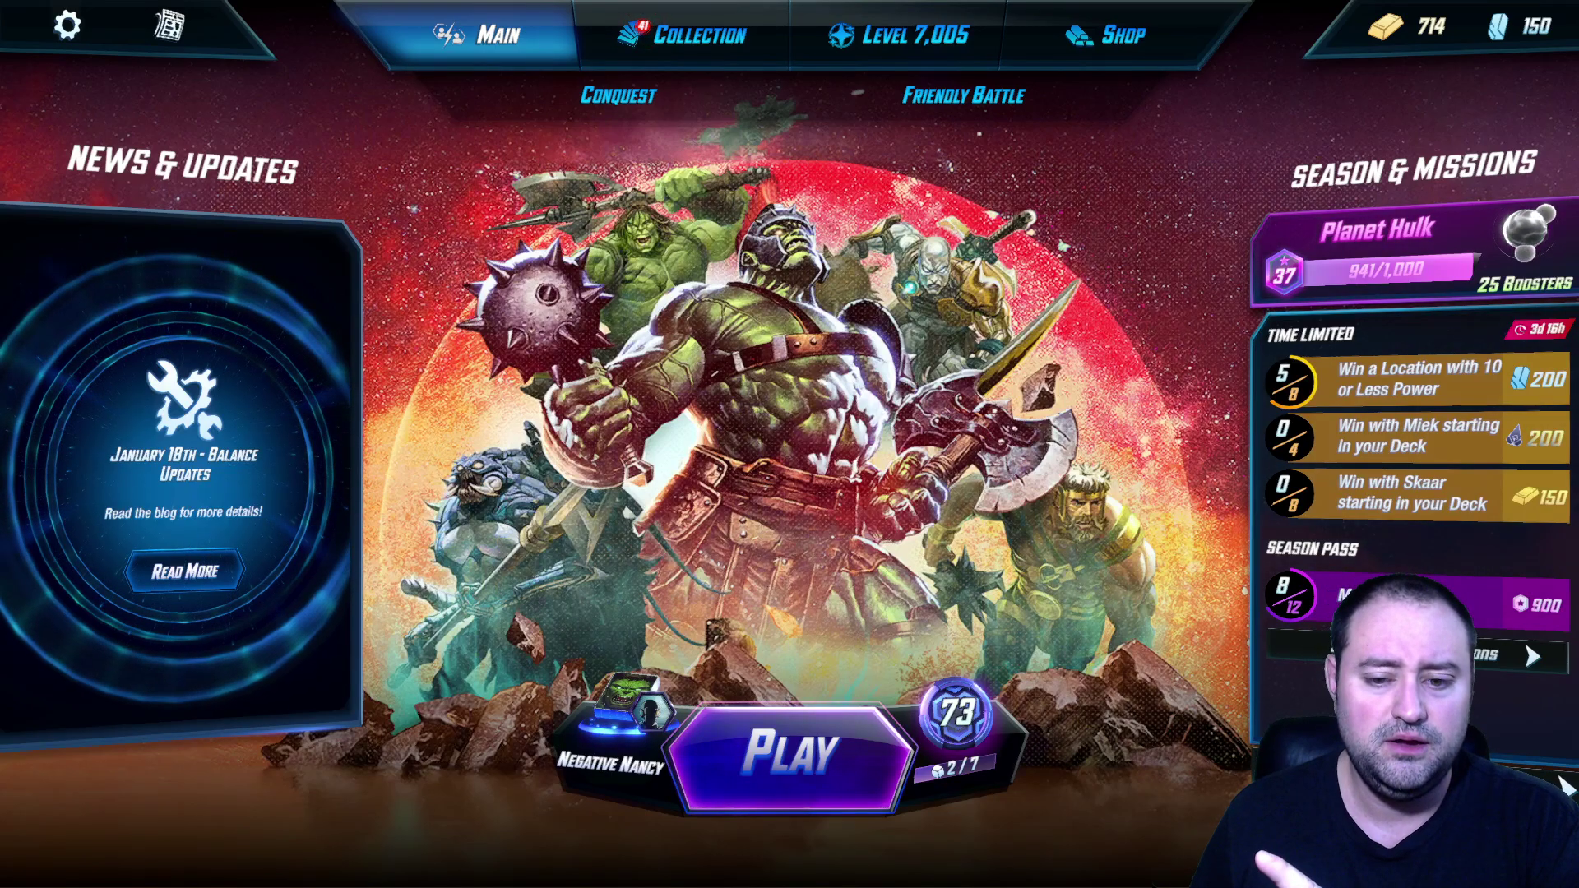
Switch back to the ChatGPT Cube Advisor conversation to read the Iron Man answer
key("alt+Tab")
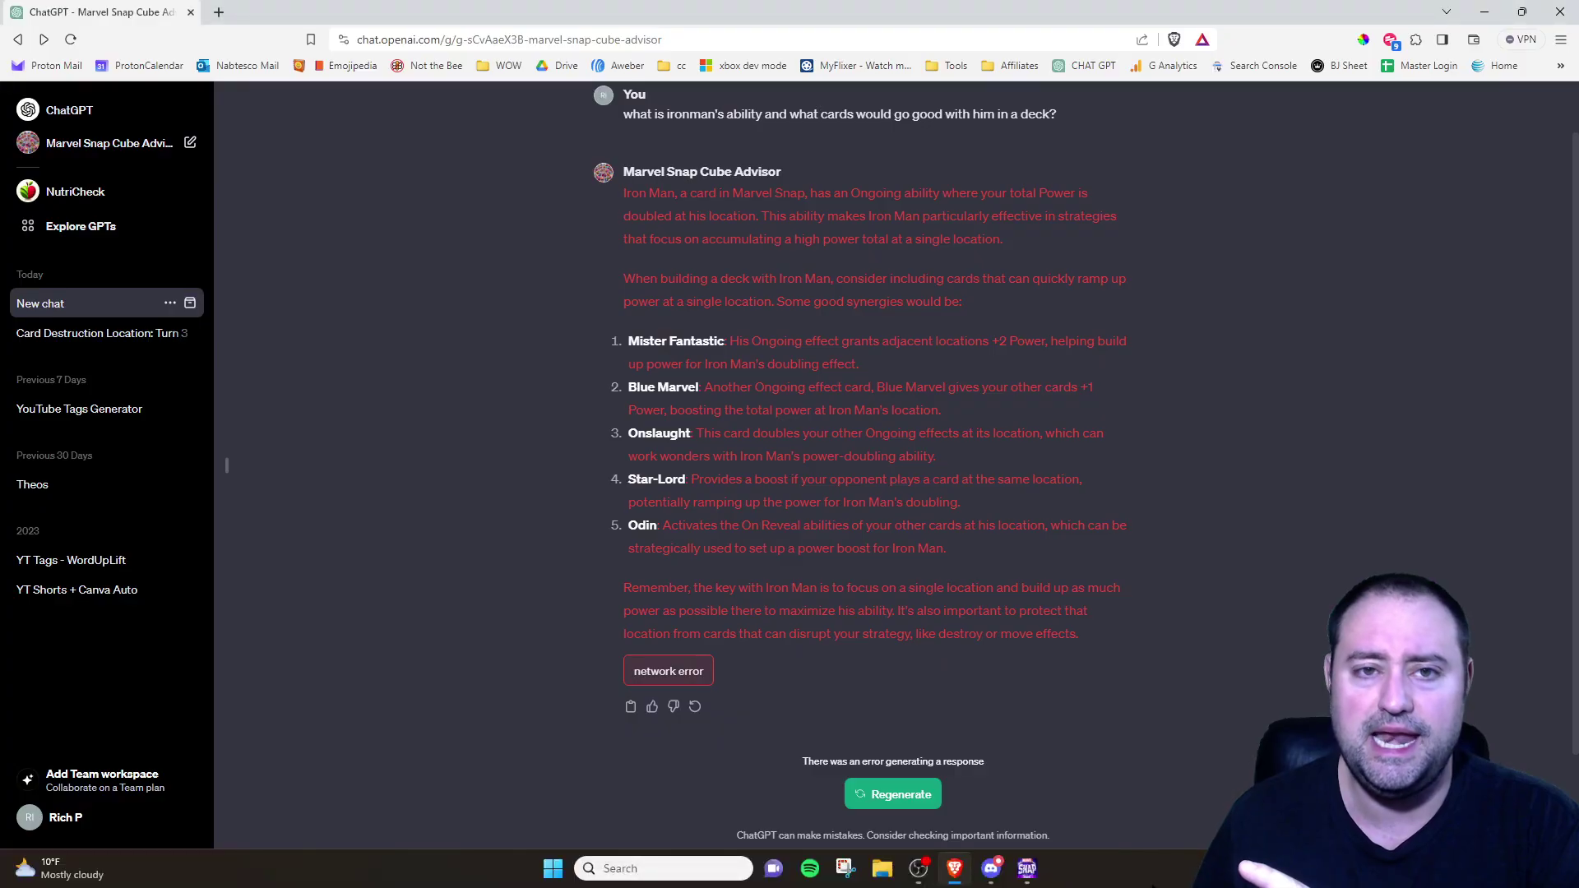